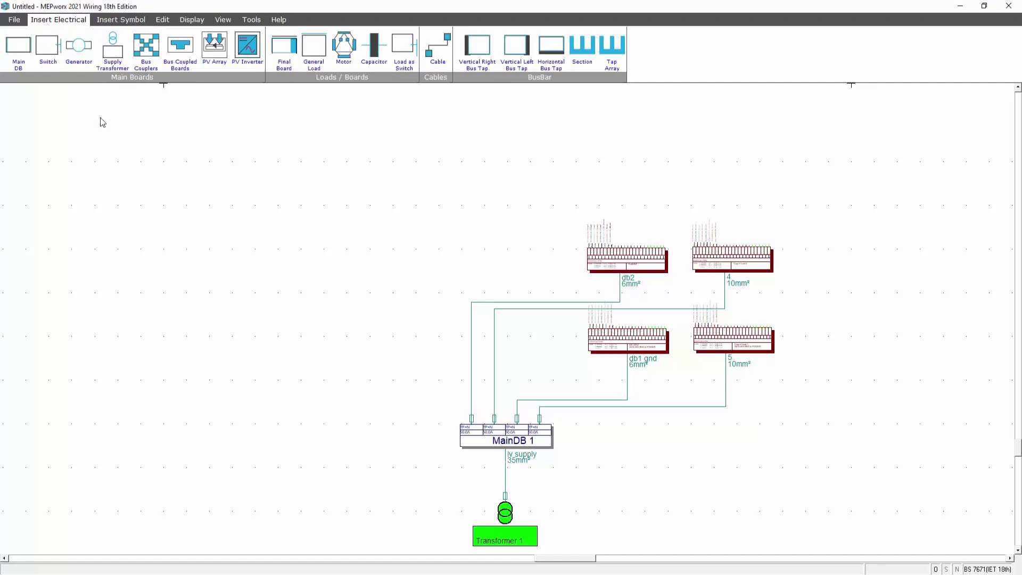
Place a final board above the existing distribution boards with a balanced load of 1 A at 0.95 power factor
{"action": "left_click", "coordinate": [285, 47]}
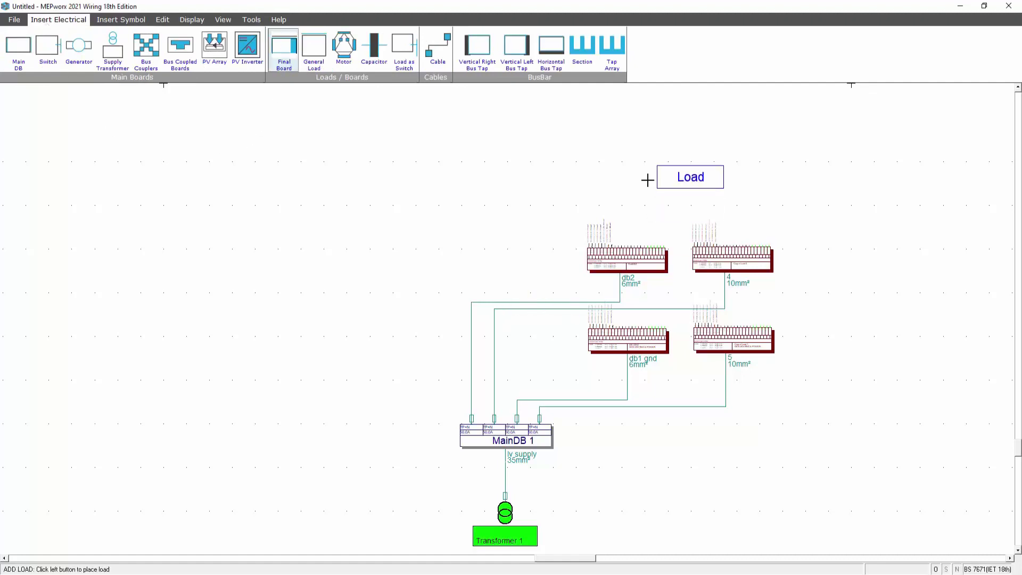
{"action": "left_click", "coordinate": [585, 196]}
{"action": "double_click", "coordinate": [556, 302]}
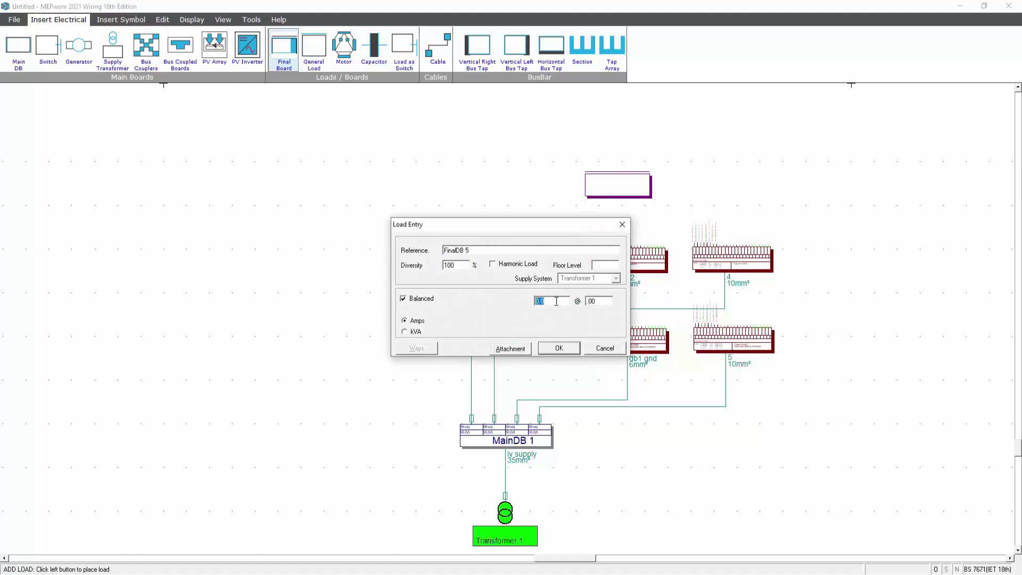
{"action": "type", "text": "1"}
{"action": "key", "text": "Tab"}
{"action": "left_click", "coordinate": [560, 349]}
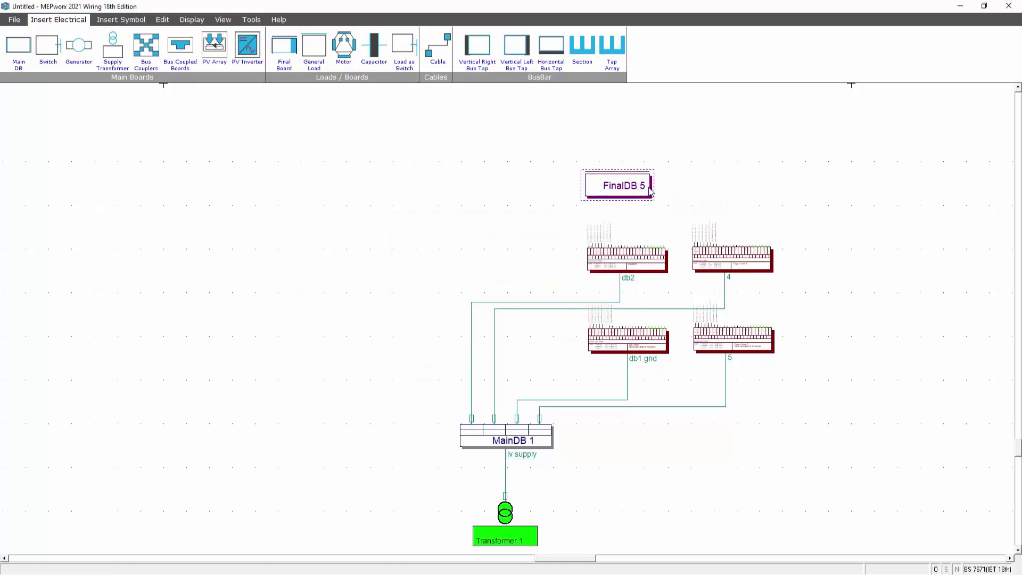
Open the new final board's ways and set the description GEN LIGHTING & POWER, 12 ways and 2 distribution board sections
{"action": "double_click", "coordinate": [618, 187]}
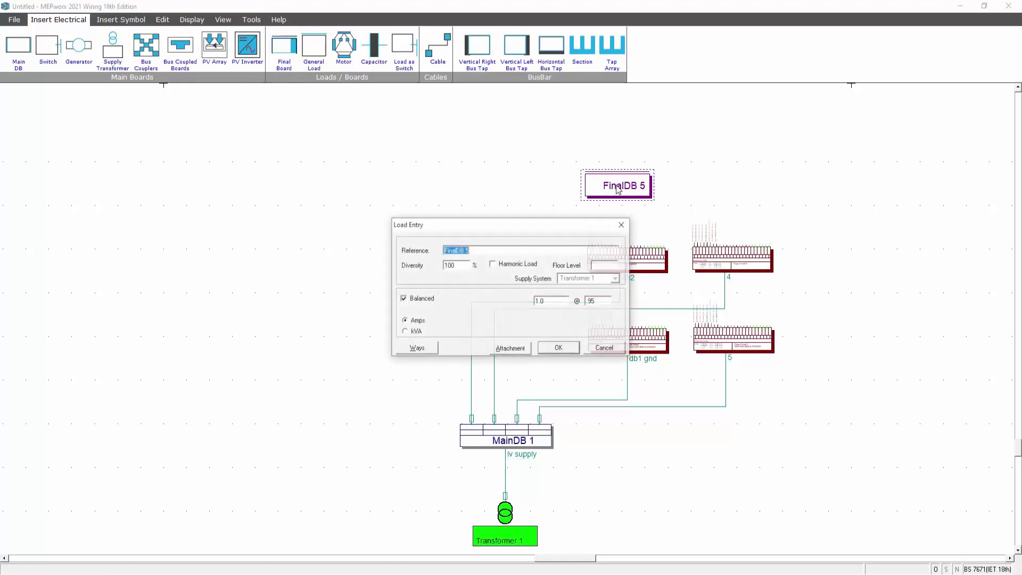
{"action": "left_click", "coordinate": [418, 348]}
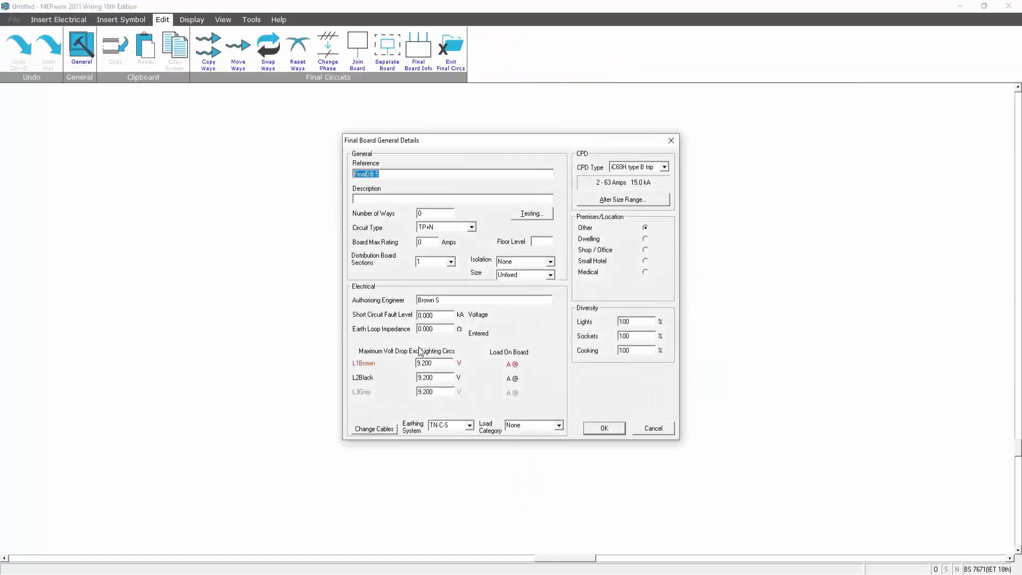
{"action": "left_click", "coordinate": [363, 200]}
{"action": "type", "text": "GEN LIGHTING & POWER"}
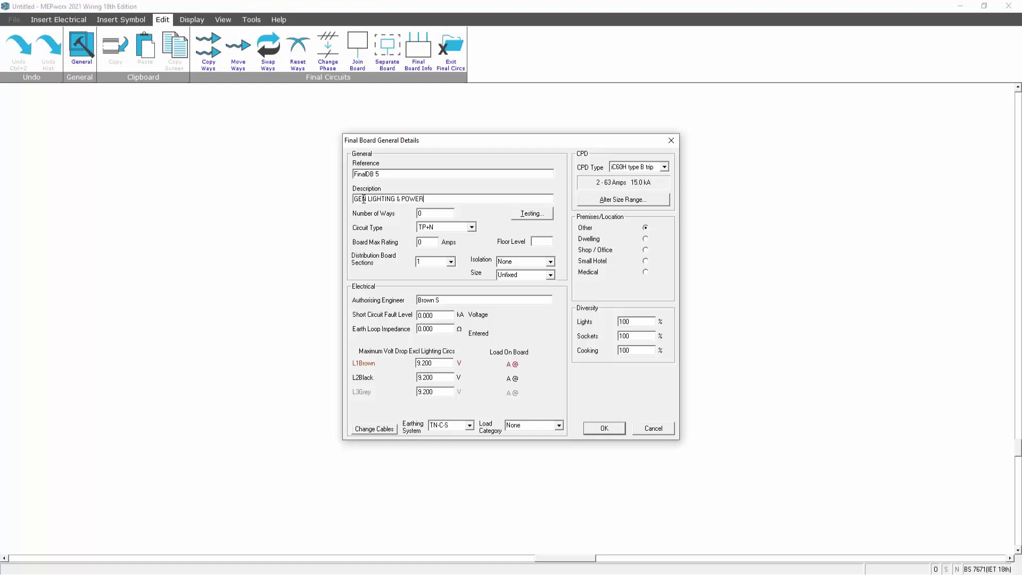
{"action": "double_click", "coordinate": [426, 213]}
Set the board's isolation to Isolator 16A-160A and choose the 160 A TPN on-load switch disconnector
{"action": "left_click", "coordinate": [550, 262]}
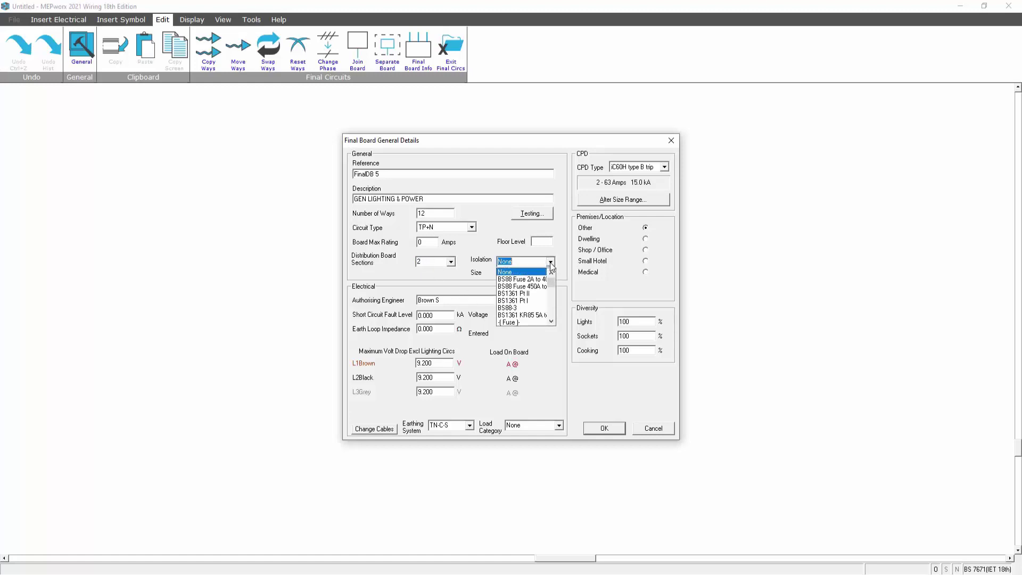
{"action": "left_click_drag", "start_coordinate": [551, 283], "coordinate": [549, 319]}
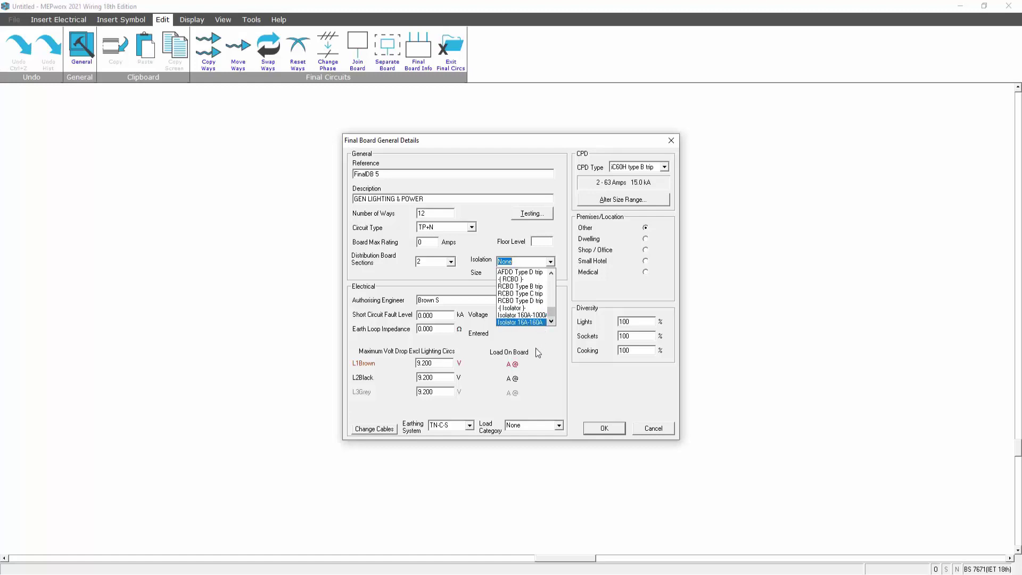
{"action": "left_click", "coordinate": [521, 323]}
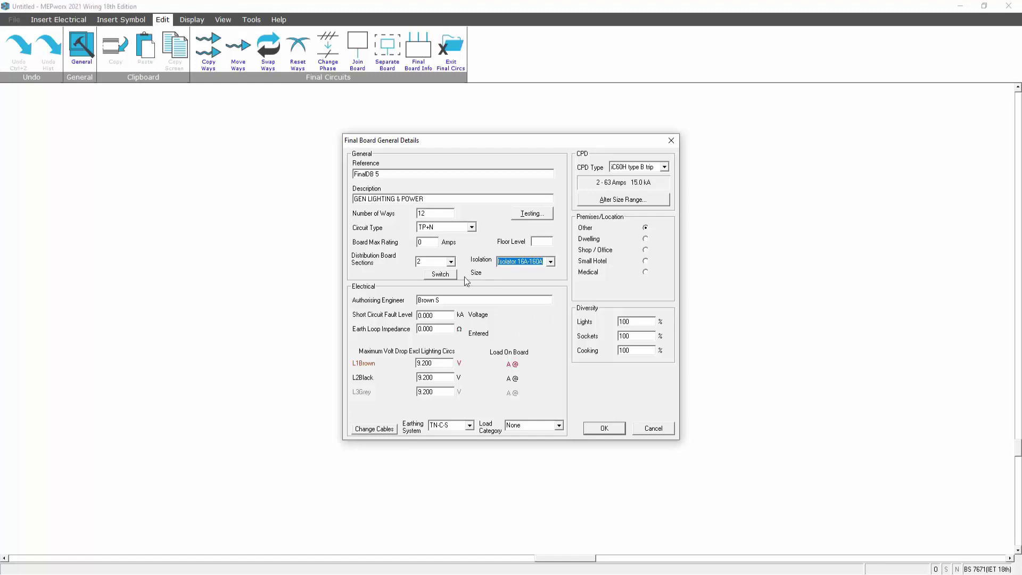
{"action": "left_click", "coordinate": [442, 274]}
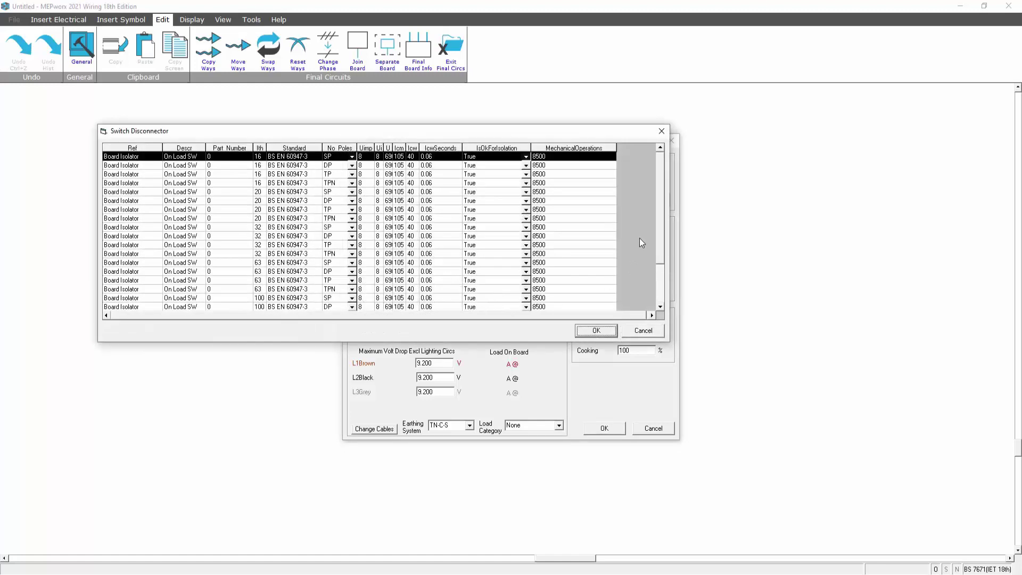
{"action": "left_click_drag", "start_coordinate": [658, 217], "coordinate": [657, 258]}
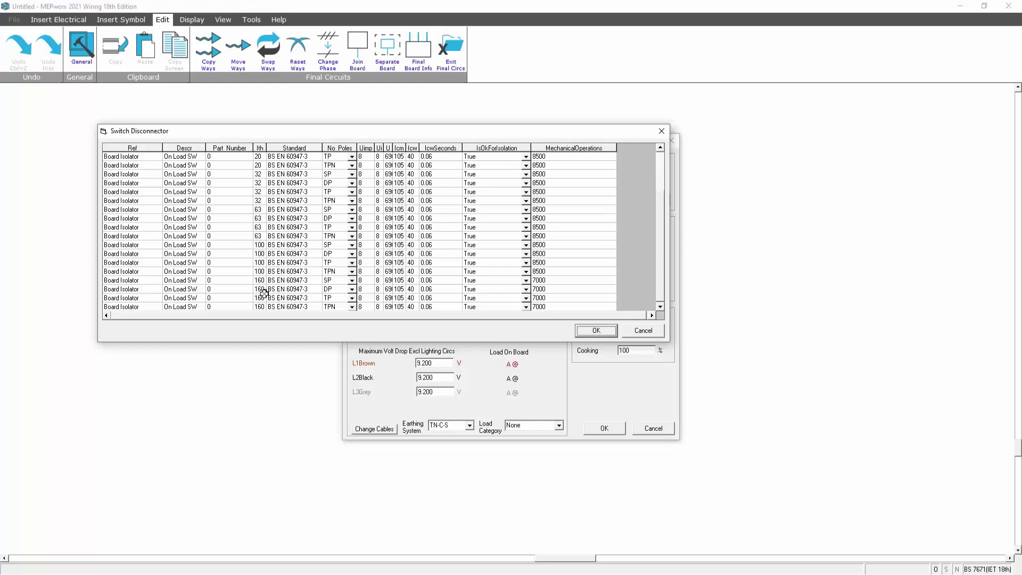
{"action": "left_click", "coordinate": [260, 245]}
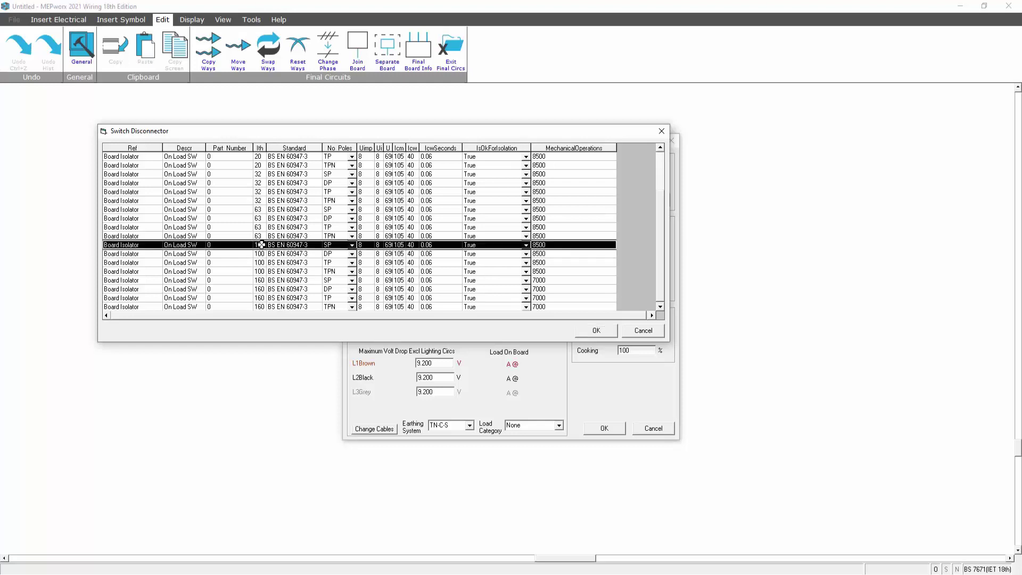
{"action": "left_click", "coordinate": [266, 281]}
{"action": "left_click", "coordinate": [277, 307]}
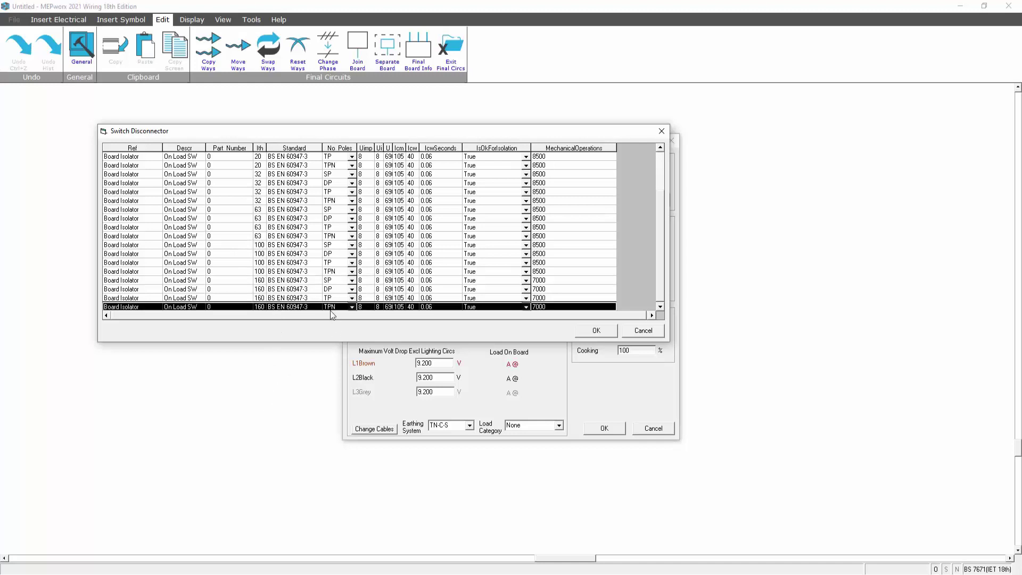
{"action": "left_click", "coordinate": [582, 331]}
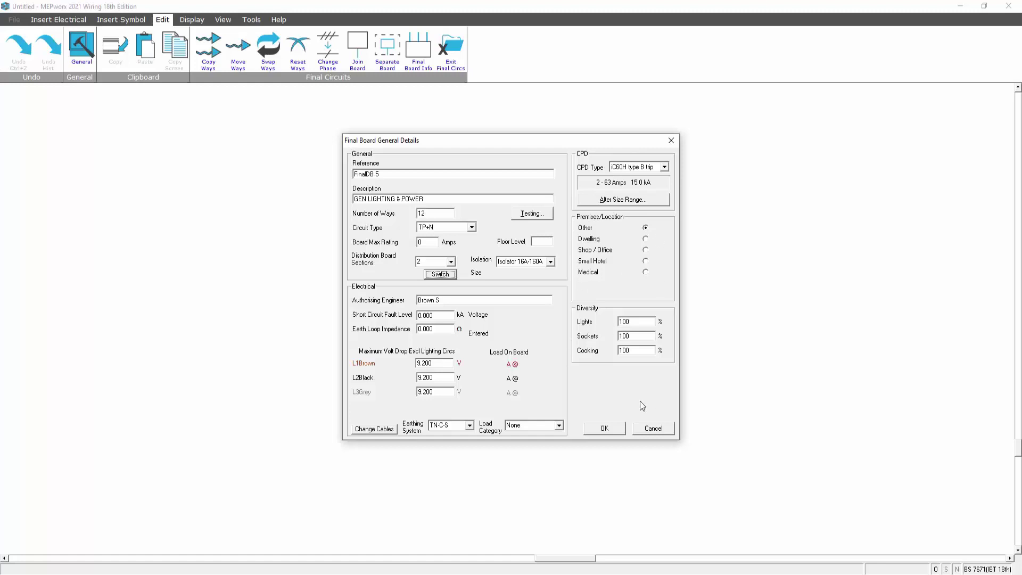
Set the board's short circuit fault level to 5 kA and its earth loop impedance to 0.03 Ω
{"action": "left_click", "coordinate": [596, 428]}
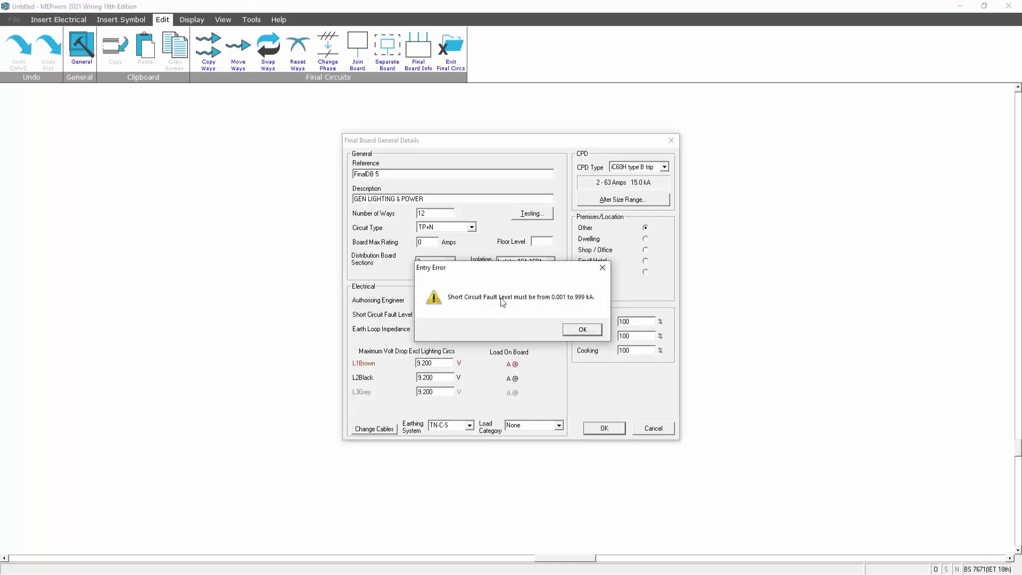
{"action": "left_click", "coordinate": [584, 329]}
{"action": "left_click_drag", "start_coordinate": [427, 317], "coordinate": [436, 314]}
{"action": "type", "text": "35"}
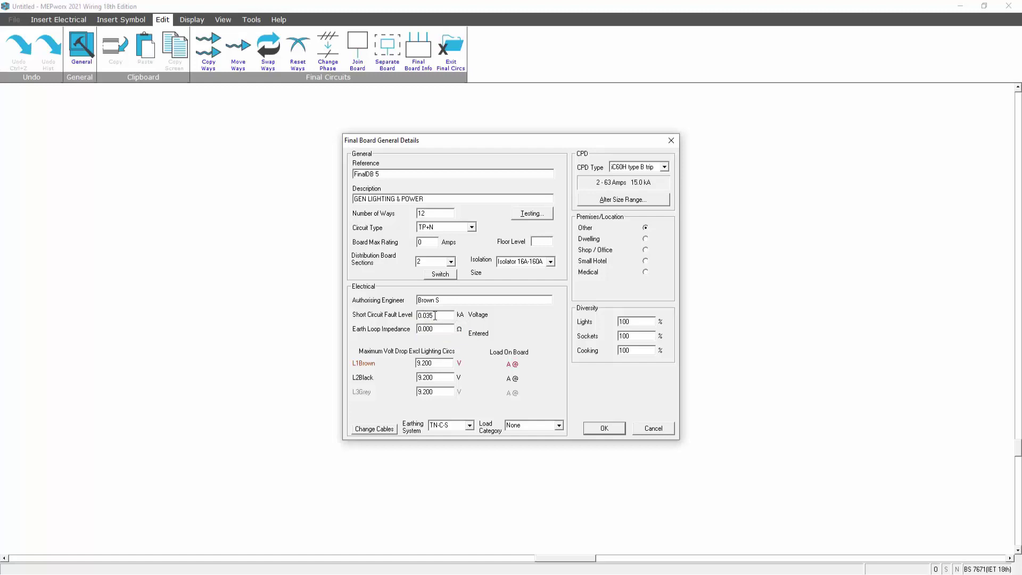
{"action": "left_click_drag", "start_coordinate": [434, 315], "coordinate": [417, 315]}
{"action": "type", "text": "5"}
{"action": "double_click", "coordinate": [438, 329]}
{"action": "left_click_drag", "start_coordinate": [428, 332], "coordinate": [437, 332]}
{"action": "type", "text": "3"}
Accept the board's general details and set up its ways as Three Phase + Neutral
{"action": "left_click", "coordinate": [600, 432]}
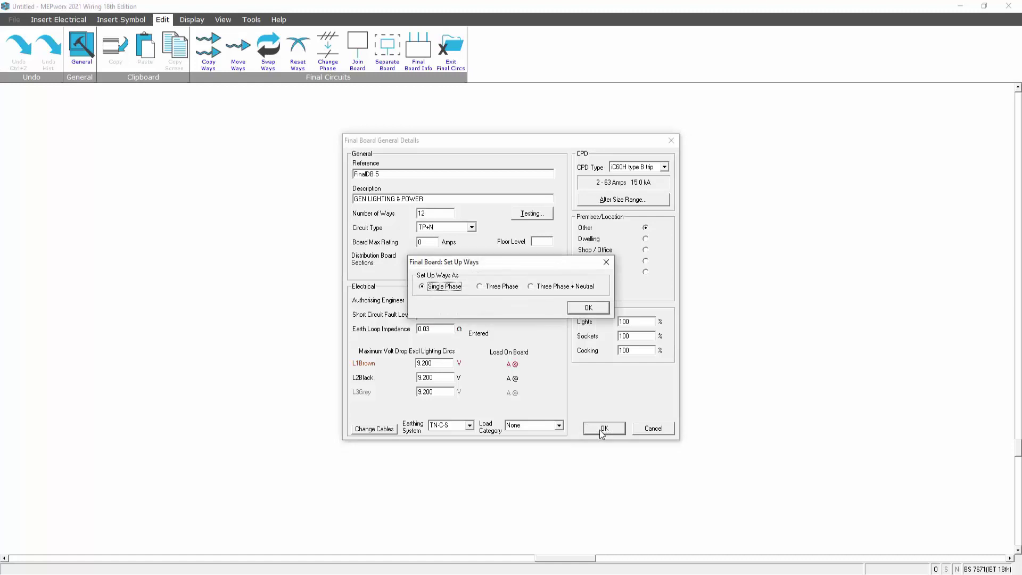
{"action": "left_click", "coordinate": [531, 286]}
{"action": "left_click", "coordinate": [589, 310]}
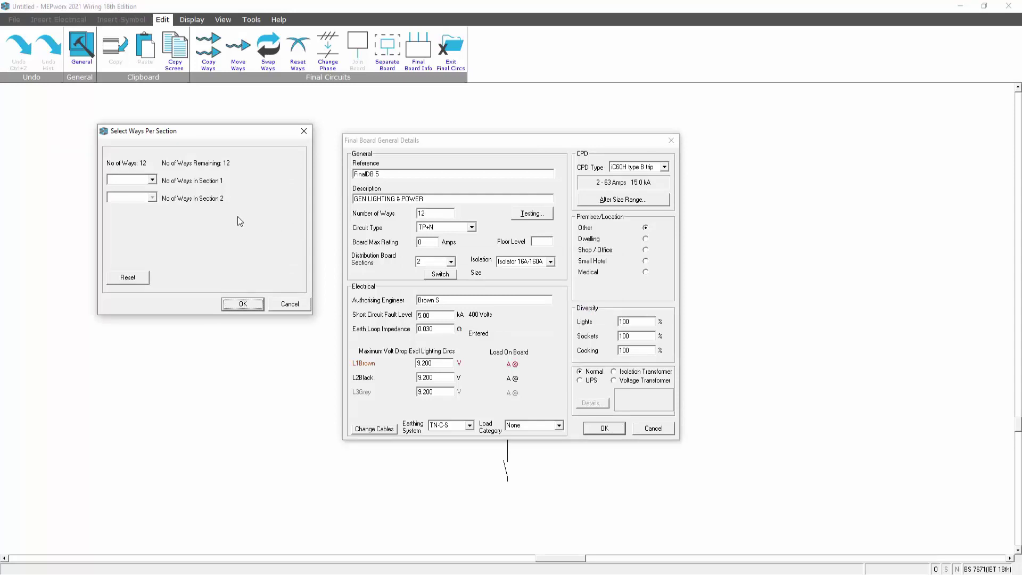
{"action": "left_click", "coordinate": [153, 180]}
{"action": "left_click", "coordinate": [115, 225]}
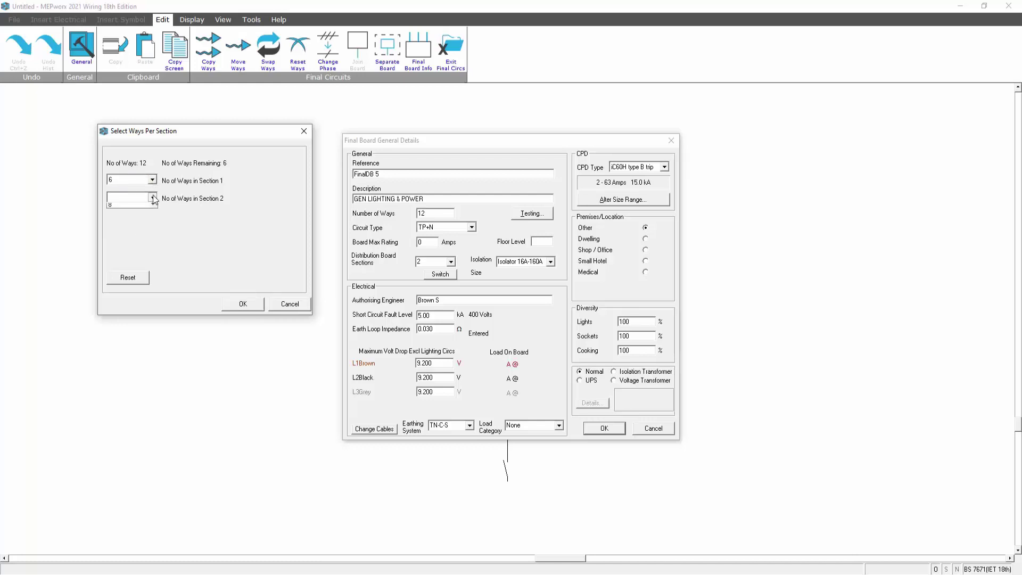
{"action": "left_click", "coordinate": [152, 197]}
{"action": "left_click", "coordinate": [117, 242]}
{"action": "left_click", "coordinate": [131, 277]}
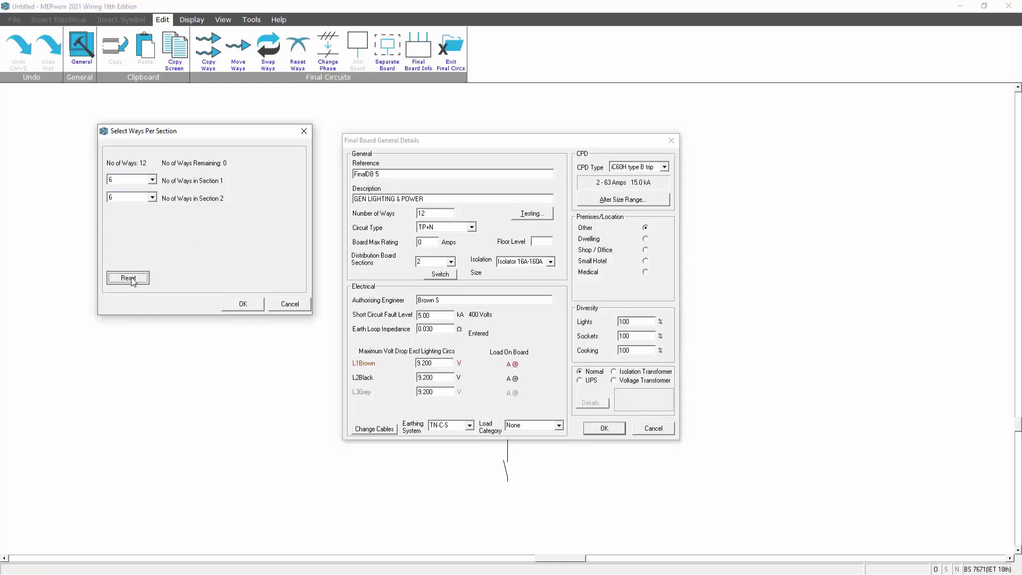
Assign 6 ways to section 1 and 6 ways to section 2 of the board and accept the split
{"action": "left_click", "coordinate": [152, 180]}
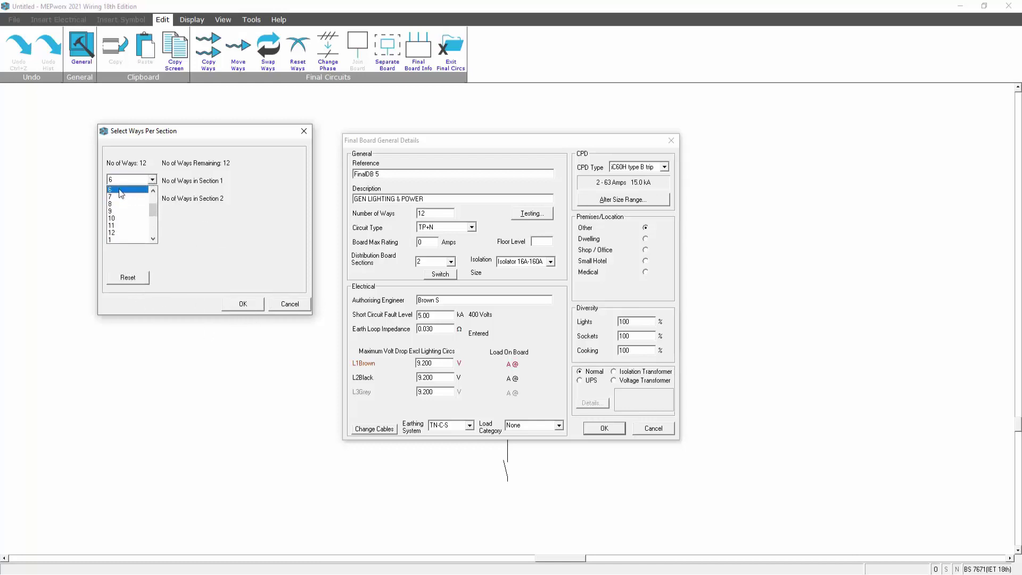
{"action": "left_click", "coordinate": [119, 189]}
{"action": "left_click", "coordinate": [151, 198]}
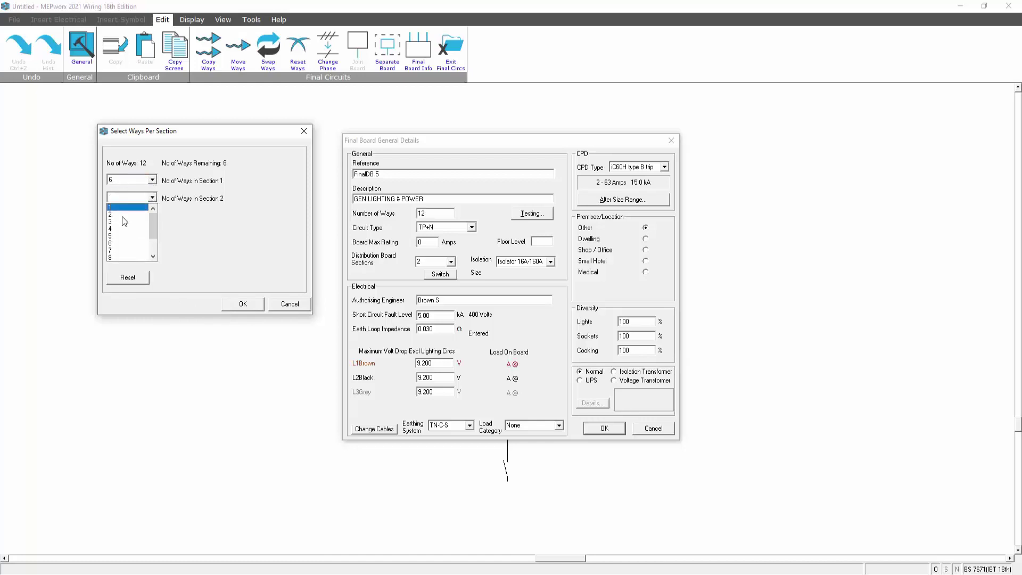
{"action": "left_click", "coordinate": [118, 244]}
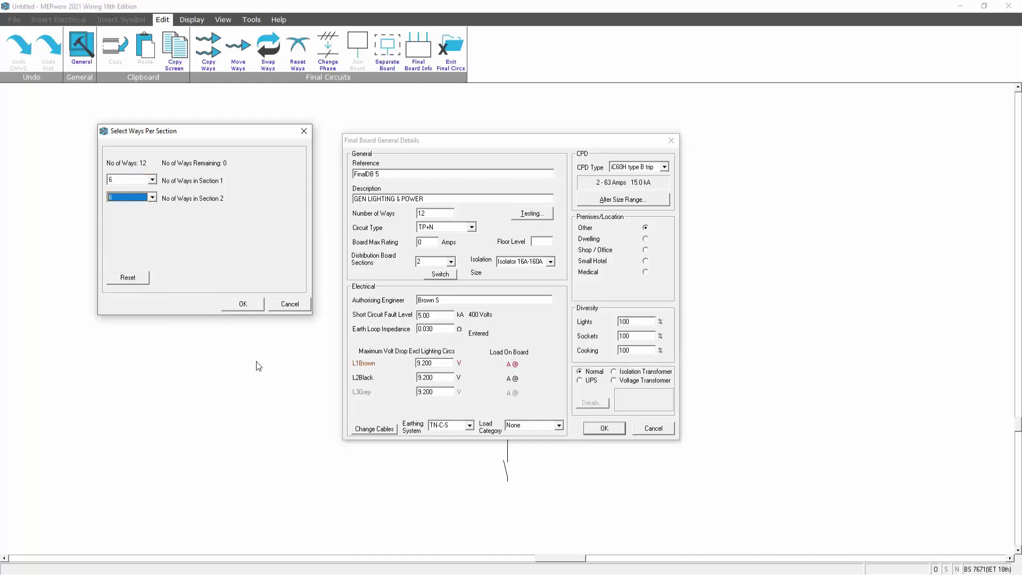
{"action": "left_click", "coordinate": [245, 303]}
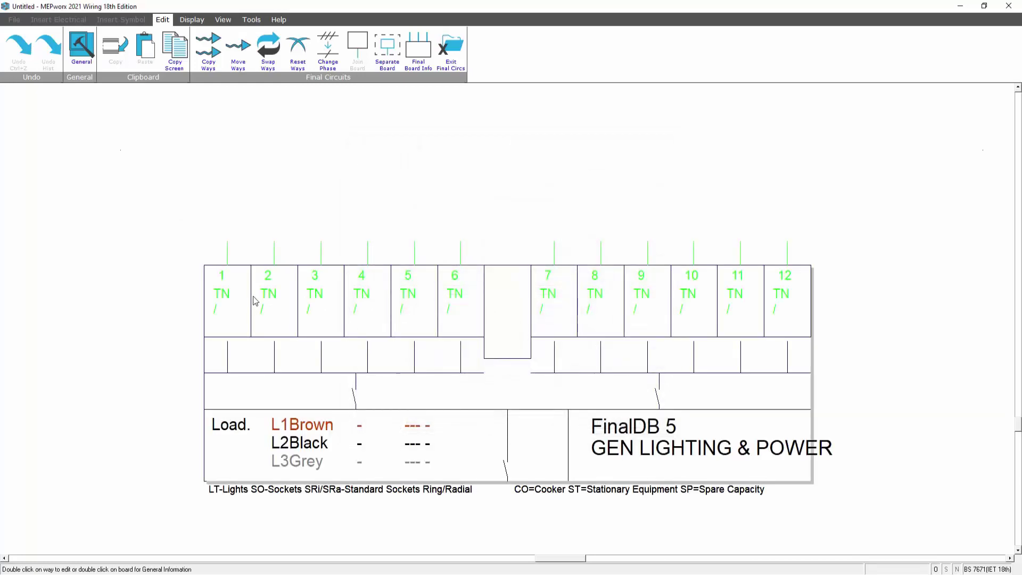
Change ways 1 to 4 in the board's first section to single phase
{"action": "left_click", "coordinate": [326, 48]}
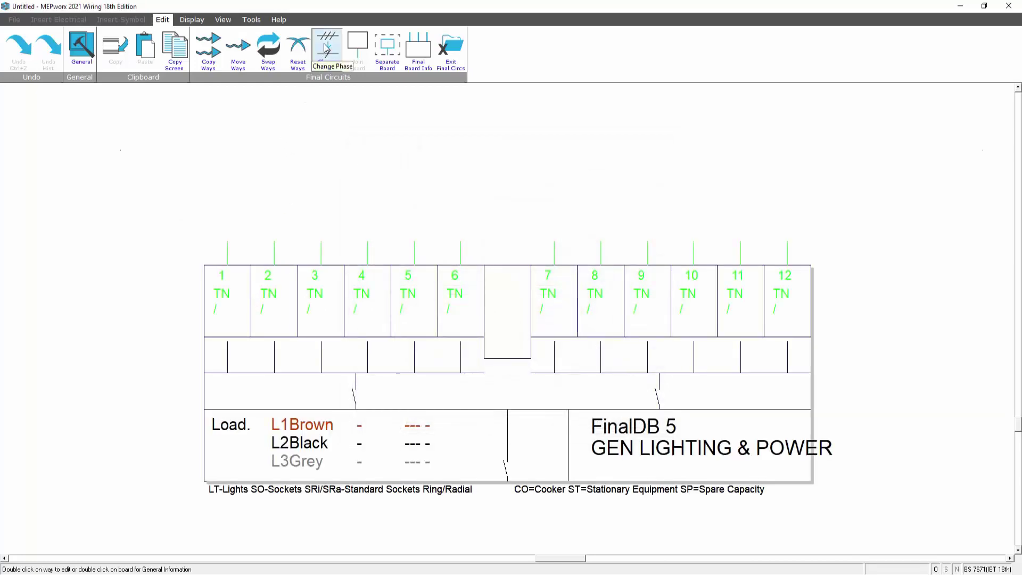
{"action": "left_click", "coordinate": [218, 292]}
{"action": "left_click", "coordinate": [582, 305]}
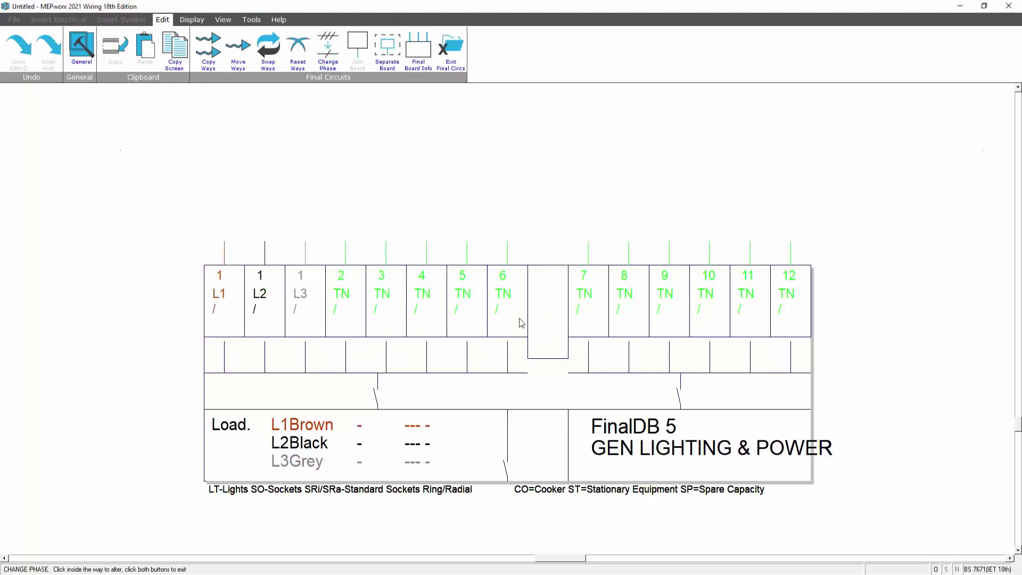
{"action": "left_click", "coordinate": [352, 297]}
{"action": "left_click", "coordinate": [584, 307]}
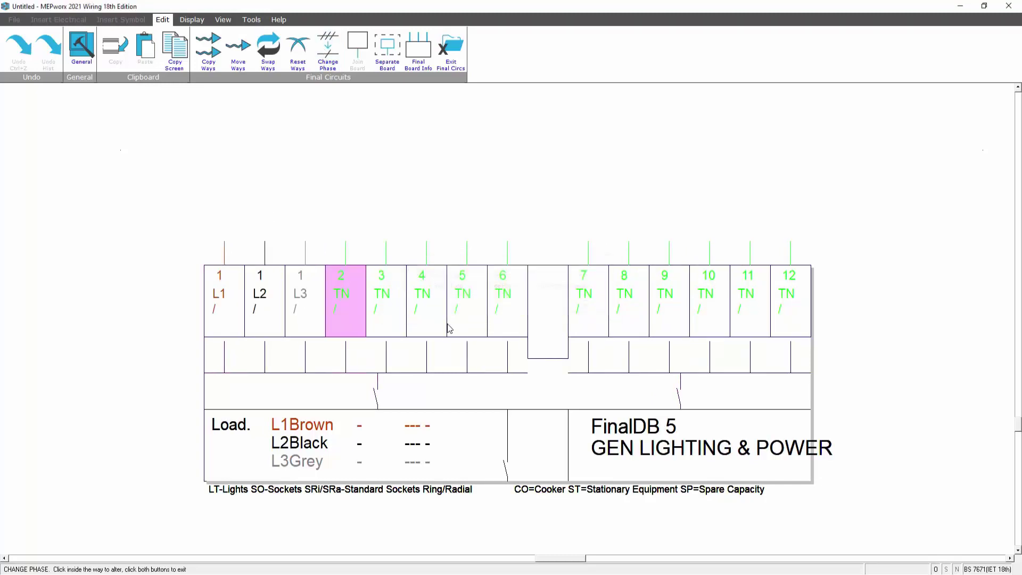
{"action": "left_click", "coordinate": [434, 301]}
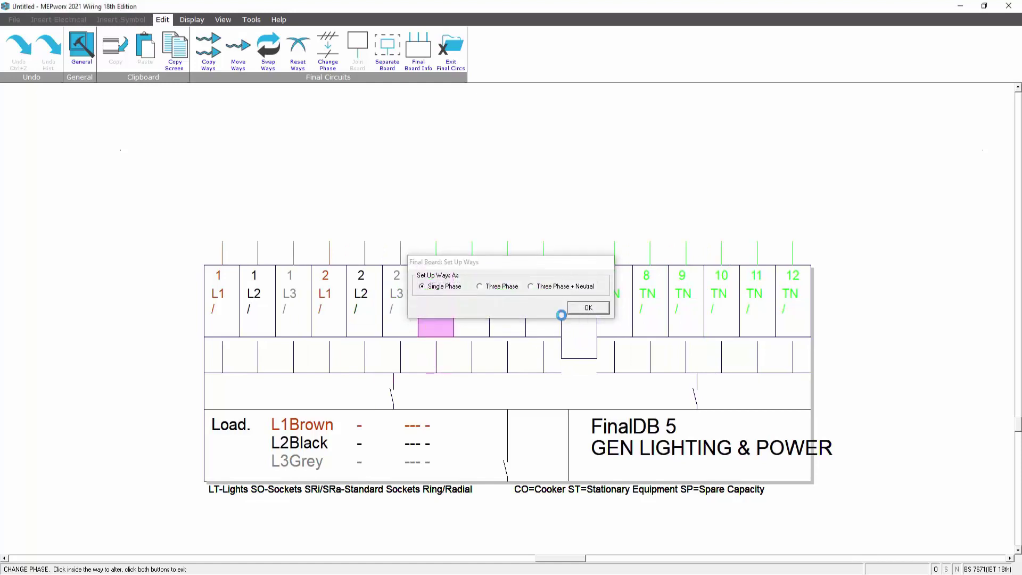
{"action": "left_click", "coordinate": [569, 311]}
{"action": "left_click", "coordinate": [504, 303]}
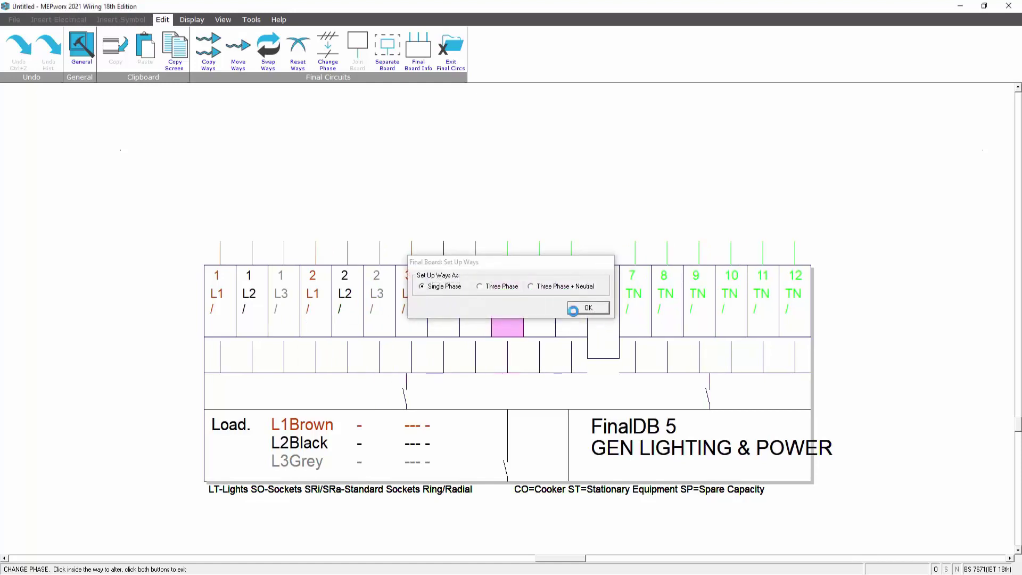
{"action": "left_click", "coordinate": [573, 309]}
Change ways 7 to 11 in the board's second section to single phase
{"action": "left_click", "coordinate": [647, 299]}
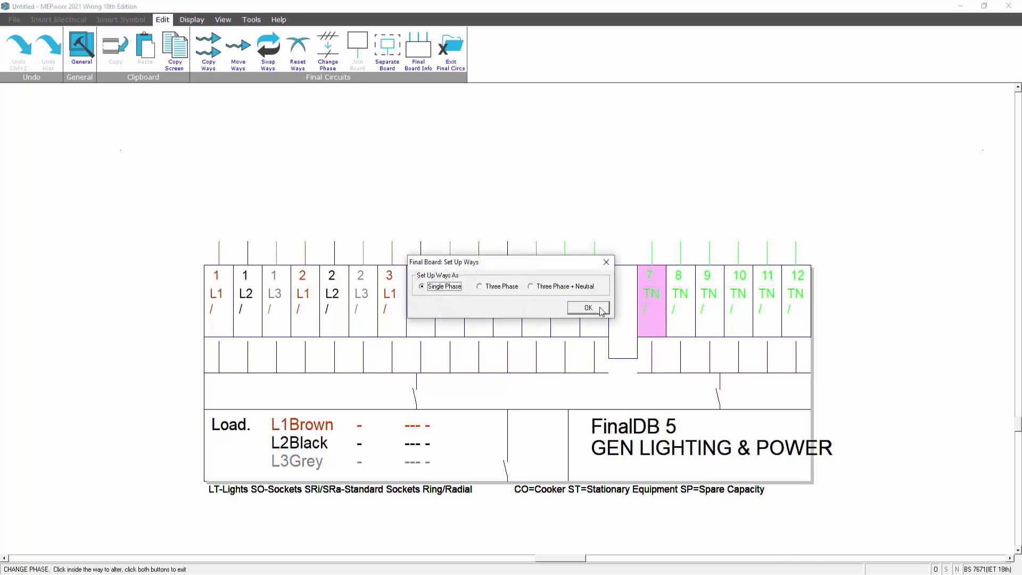
{"action": "left_click", "coordinate": [589, 309]}
{"action": "left_click", "coordinate": [694, 310]}
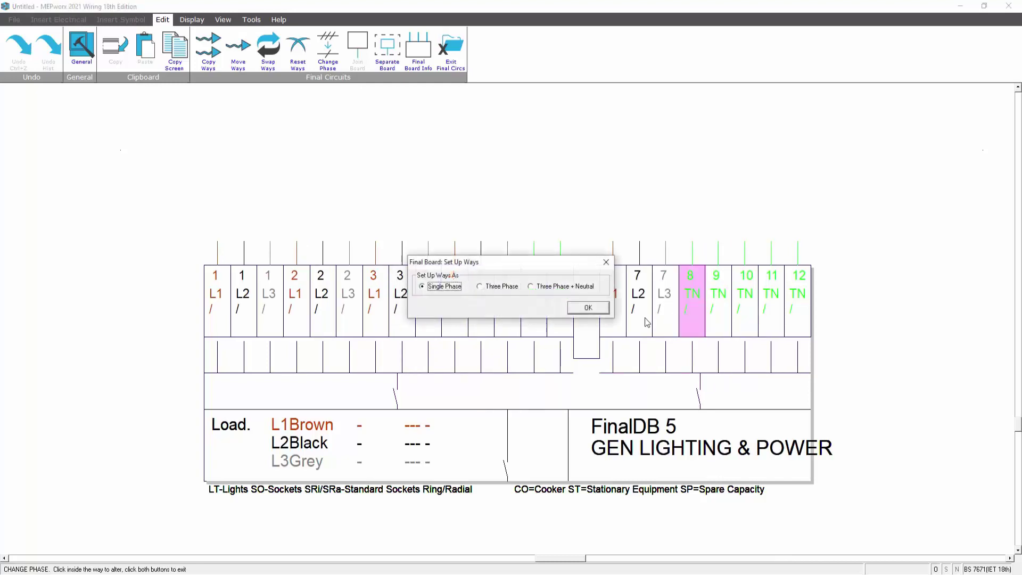
{"action": "left_click", "coordinate": [572, 308]}
{"action": "left_click", "coordinate": [724, 308]}
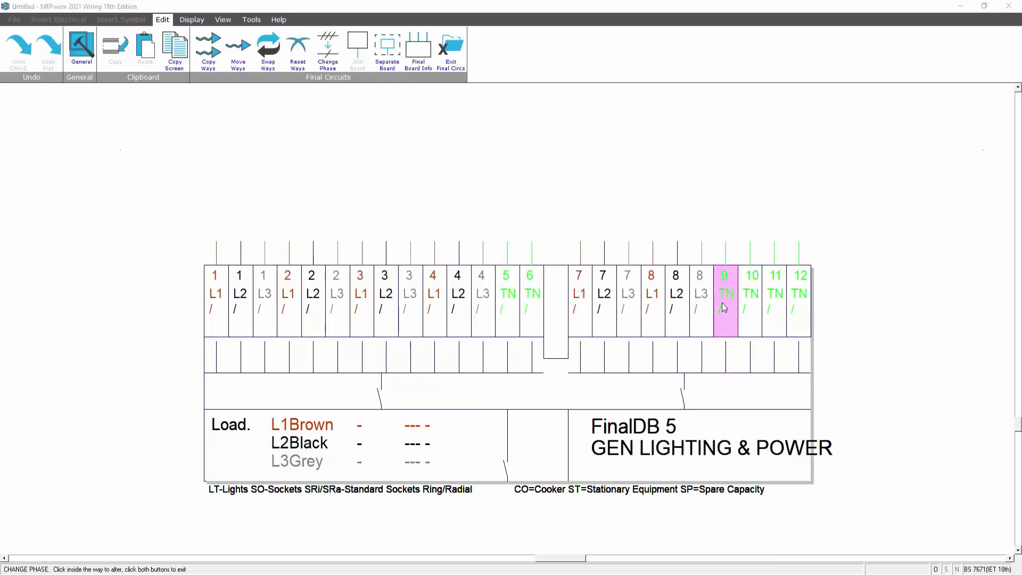
{"action": "left_click", "coordinate": [588, 307]}
{"action": "left_click", "coordinate": [755, 306]}
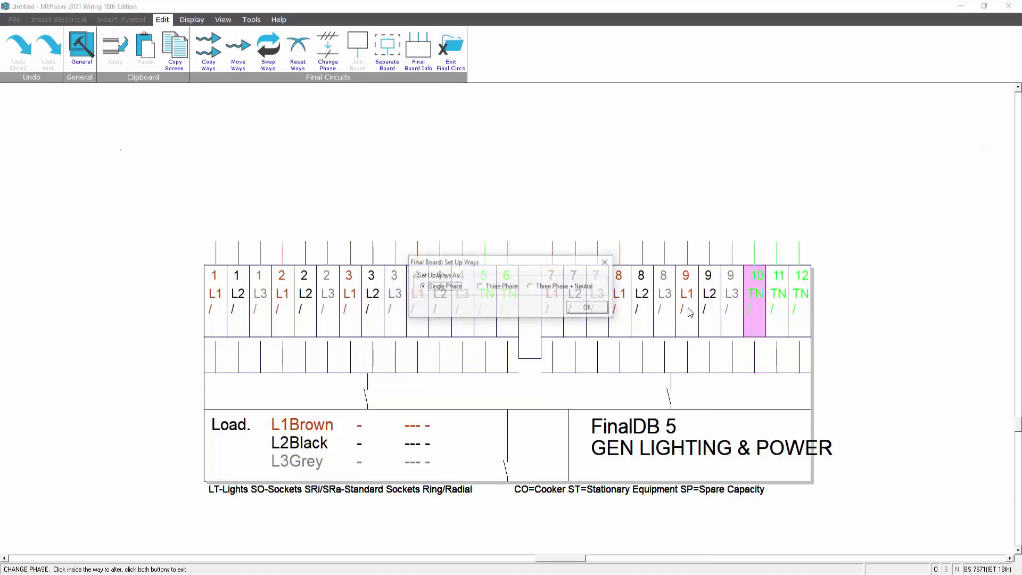
{"action": "left_click", "coordinate": [587, 308]}
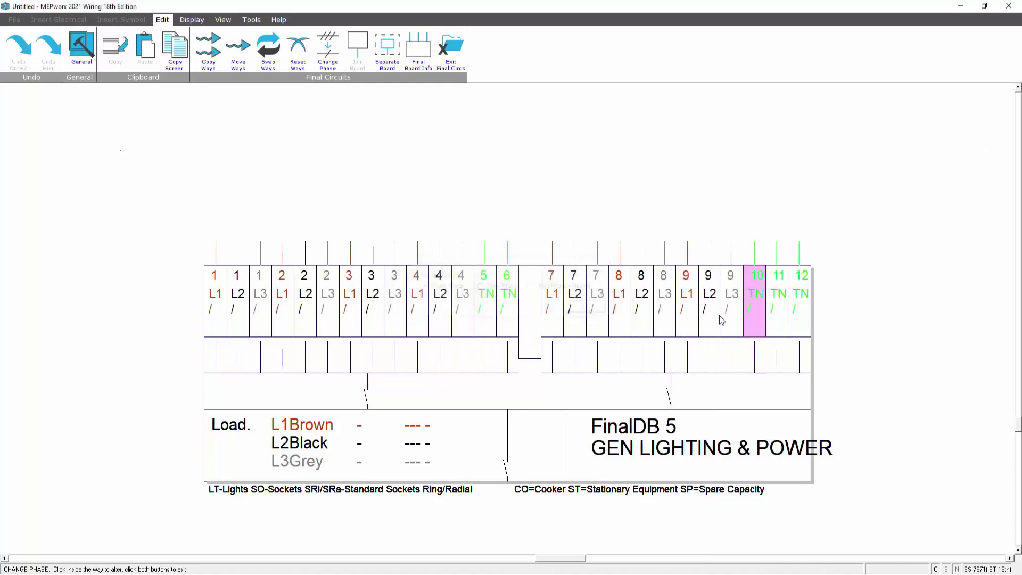
{"action": "left_click", "coordinate": [779, 313]}
{"action": "left_click", "coordinate": [589, 307]}
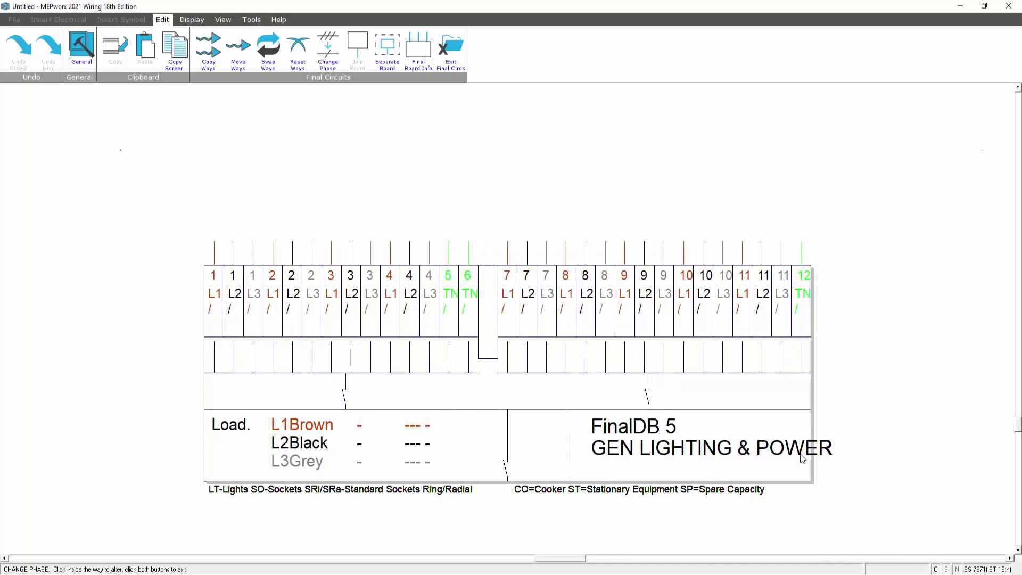
Describe the board's first section as LIGHTING and set its load category to Lighting
{"action": "right_click", "coordinate": [94, 304]}
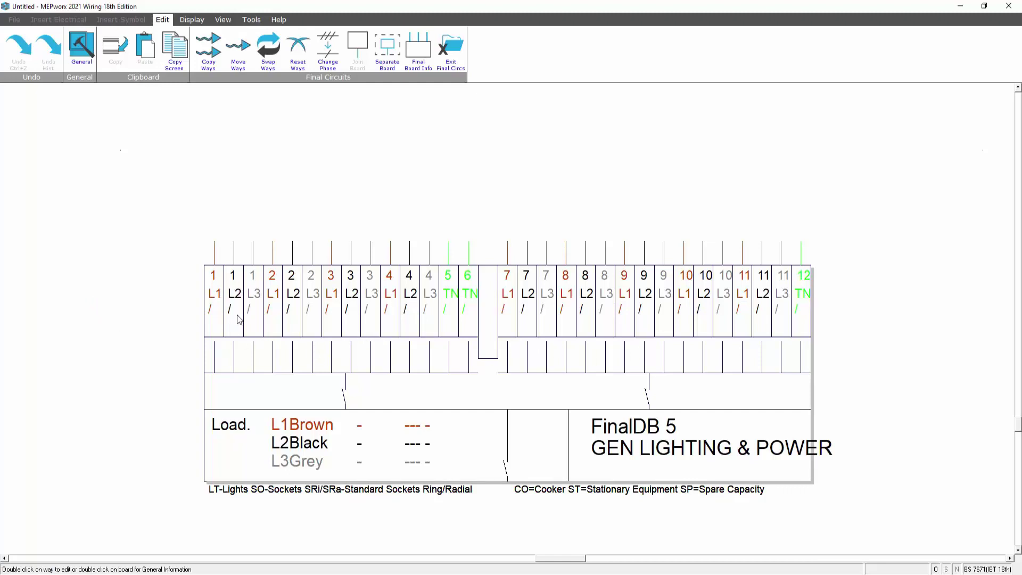
{"action": "double_click", "coordinate": [330, 362]}
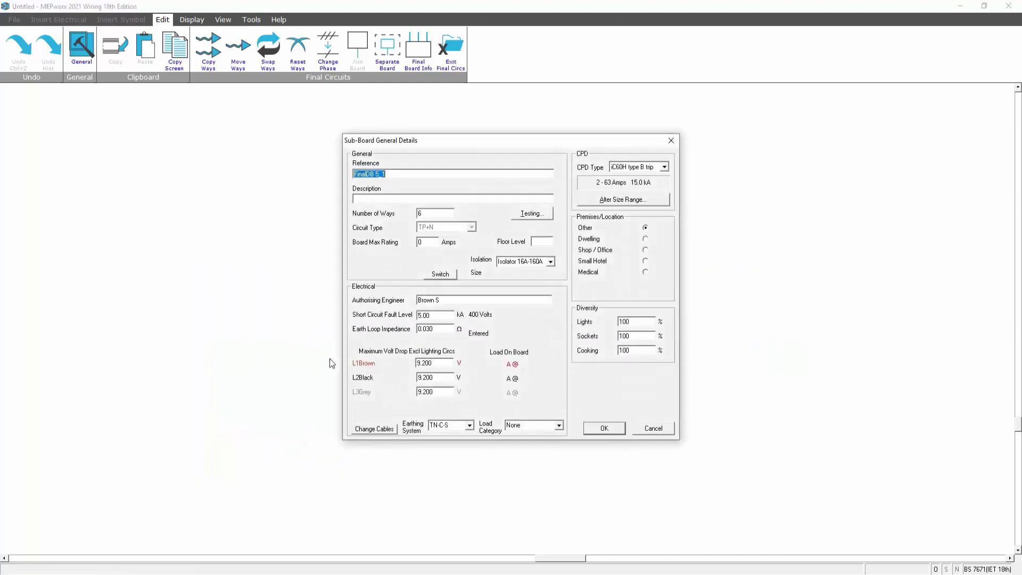
{"action": "left_click", "coordinate": [382, 200]}
{"action": "type", "text": "LIGHTING"}
{"action": "left_click", "coordinate": [557, 425]}
{"action": "left_click", "coordinate": [521, 442]}
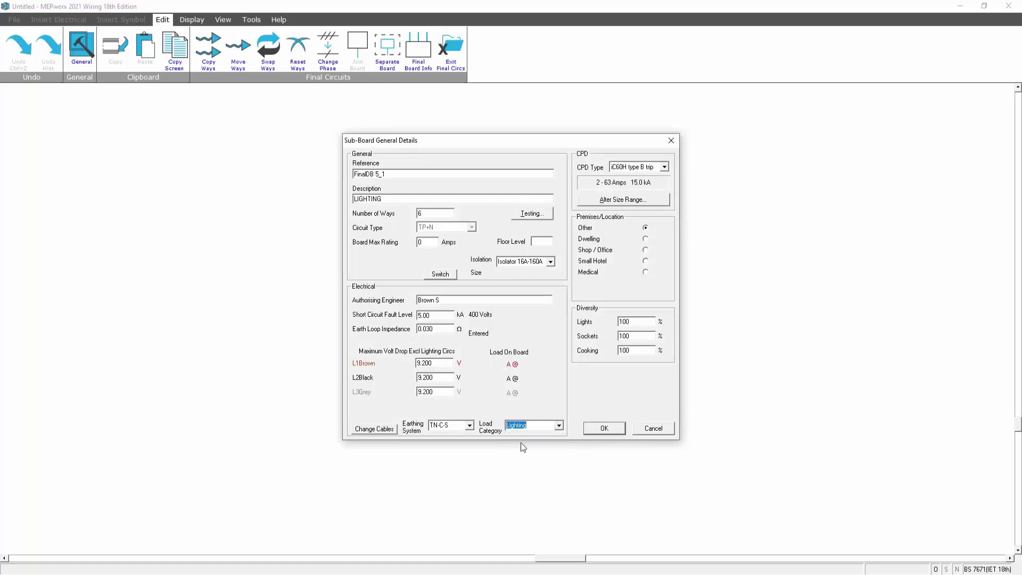
{"action": "left_click", "coordinate": [599, 429]}
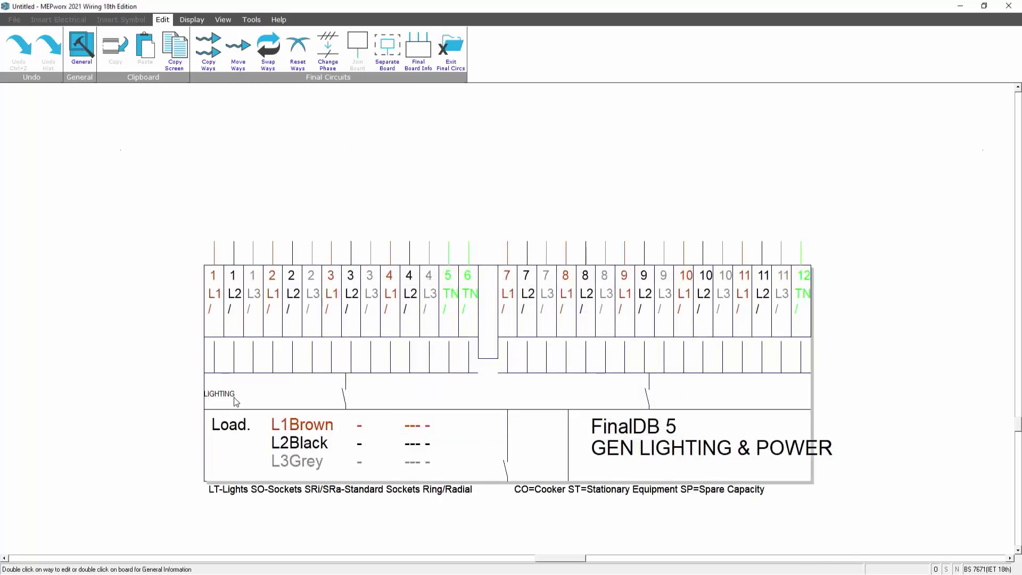
Describe the board's second section as SMALL POWER and set its load category to Small Power
{"action": "double_click", "coordinate": [668, 386]}
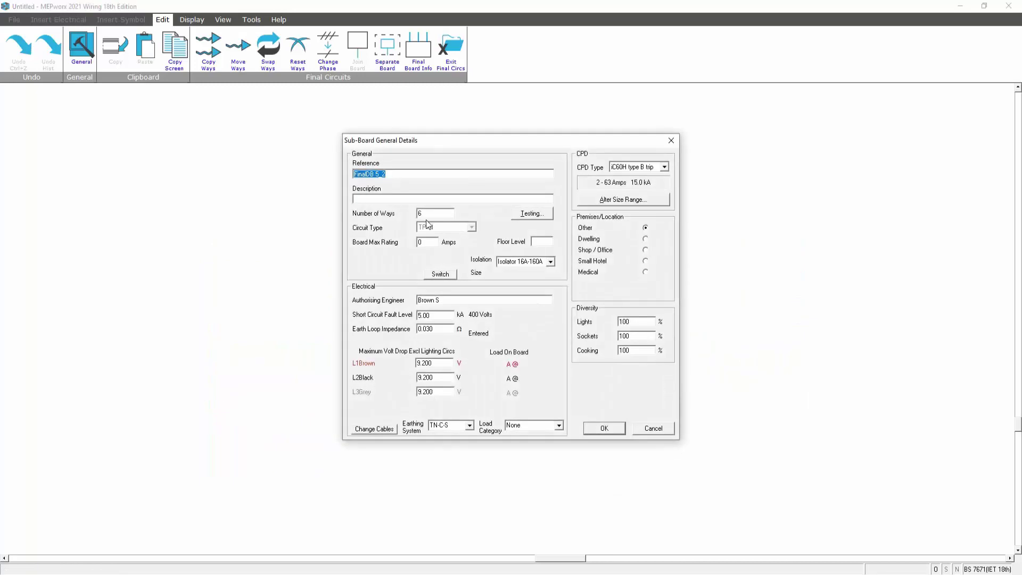
{"action": "left_click", "coordinate": [384, 199]}
{"action": "left_click", "coordinate": [559, 425]}
{"action": "left_click", "coordinate": [523, 450]}
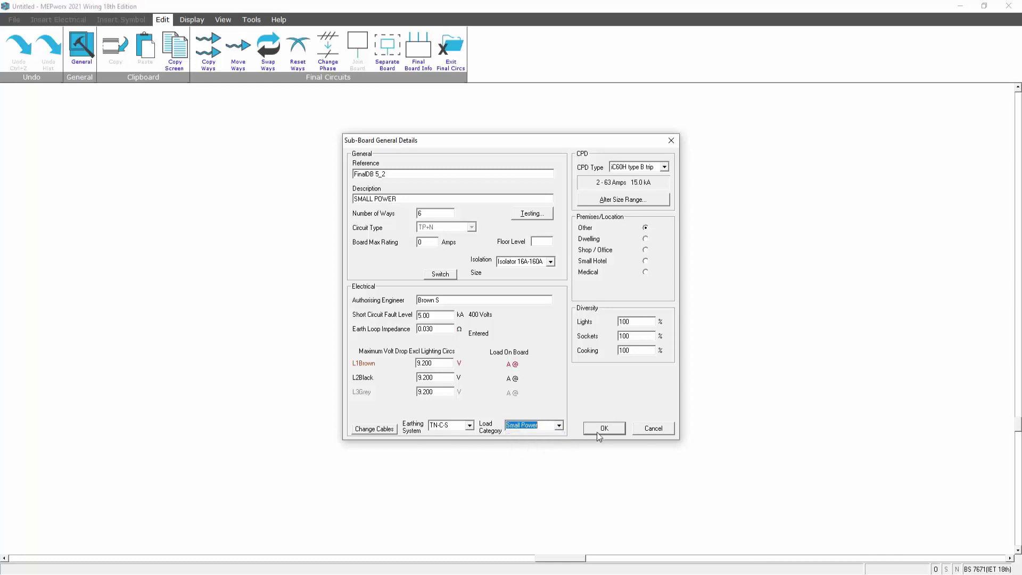
{"action": "left_click", "coordinate": [602, 429]}
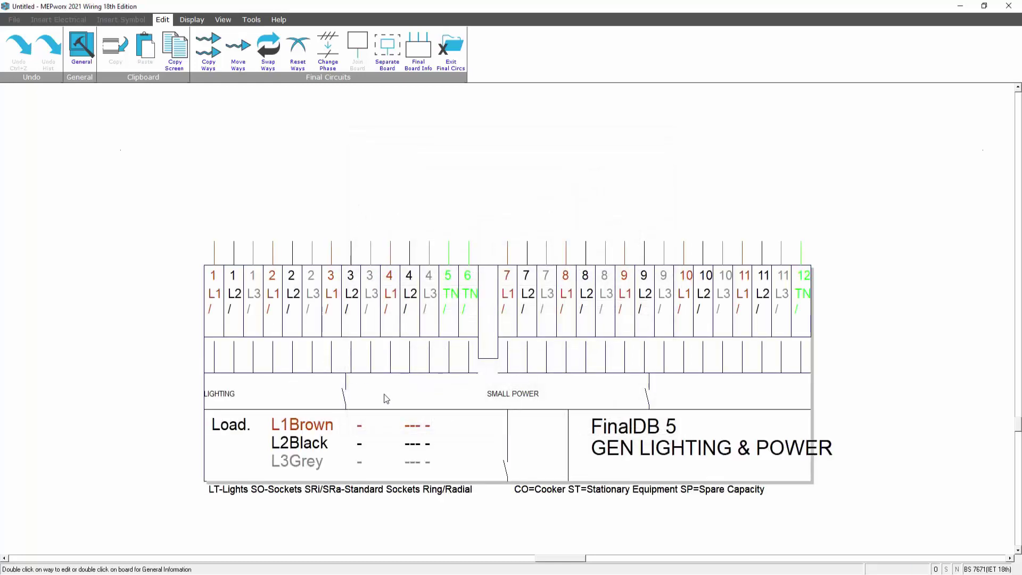
Review the general details of the whole board and of its lighting section
{"action": "double_click", "coordinate": [641, 451]}
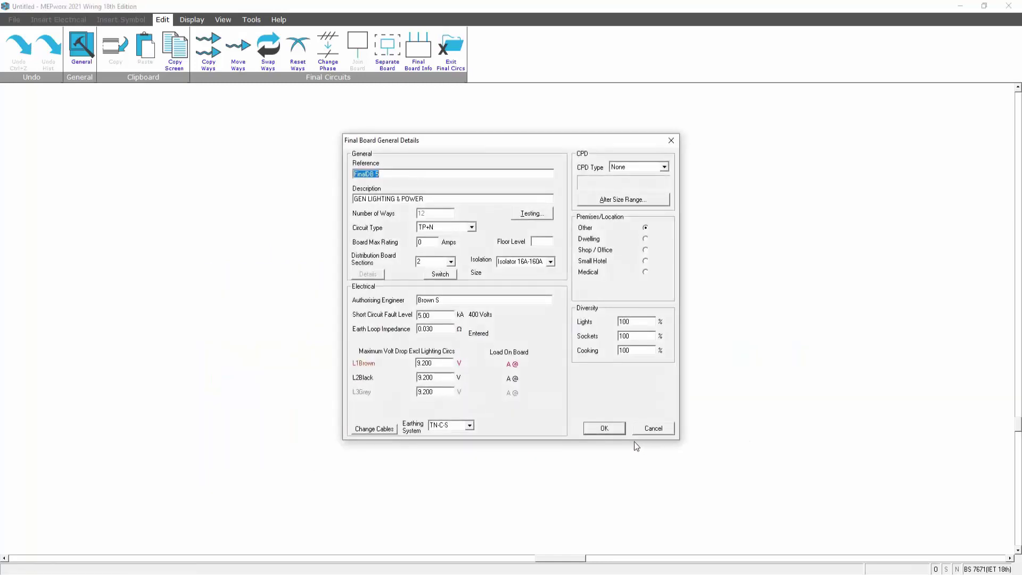
{"action": "left_click", "coordinate": [609, 429]}
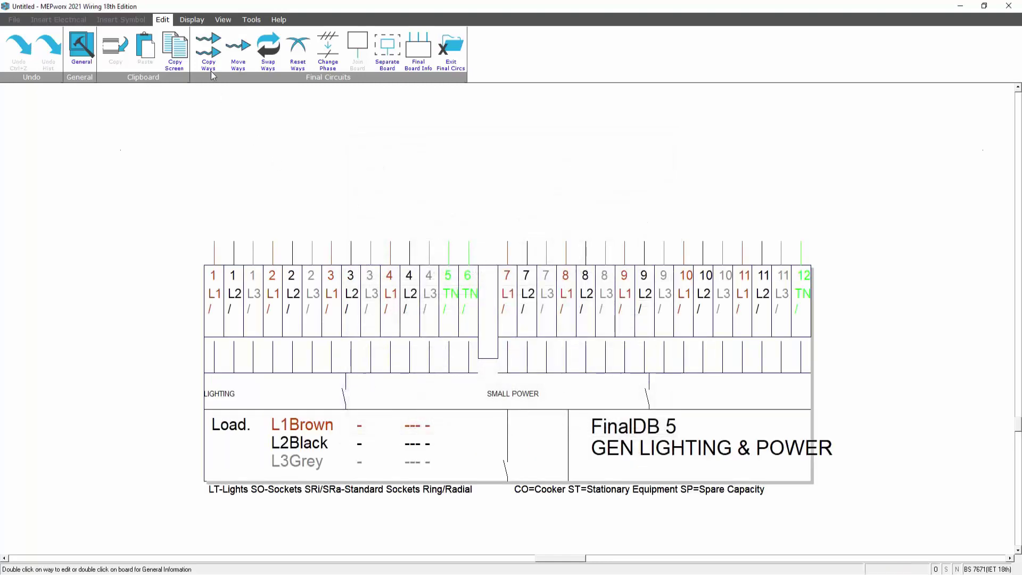
{"action": "left_click", "coordinate": [82, 51]}
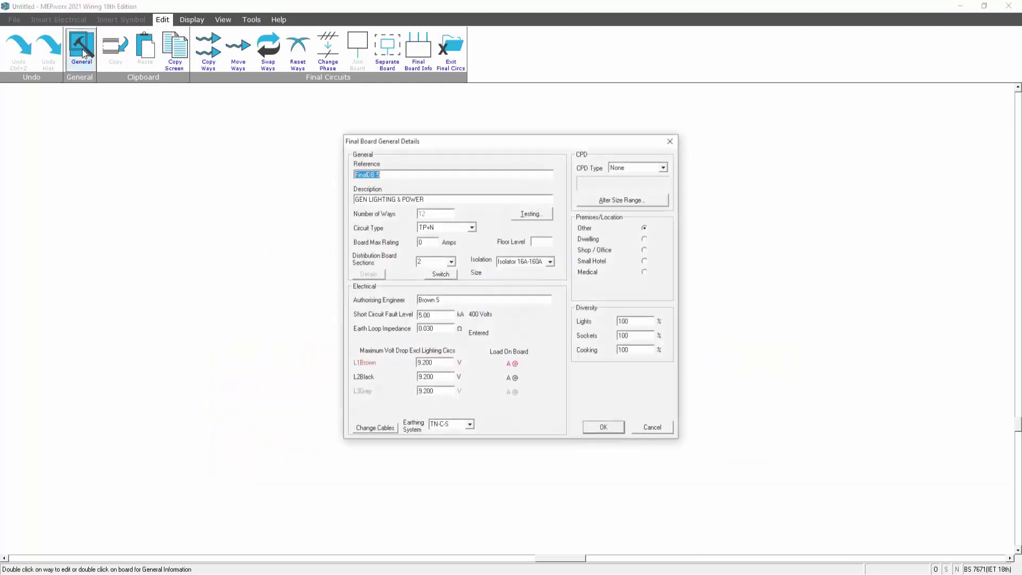
{"action": "left_click", "coordinate": [653, 429]}
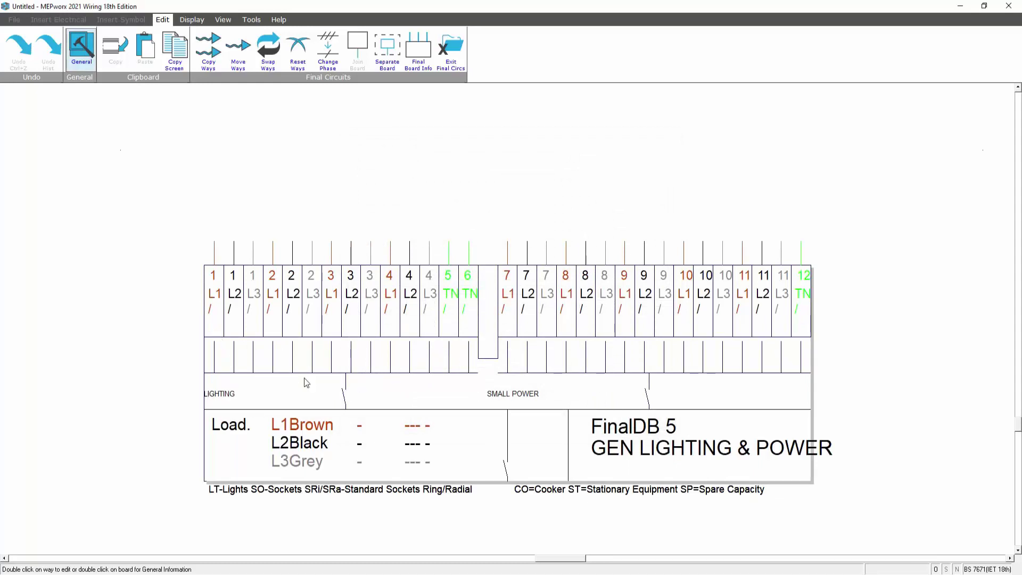
{"action": "double_click", "coordinate": [340, 376]}
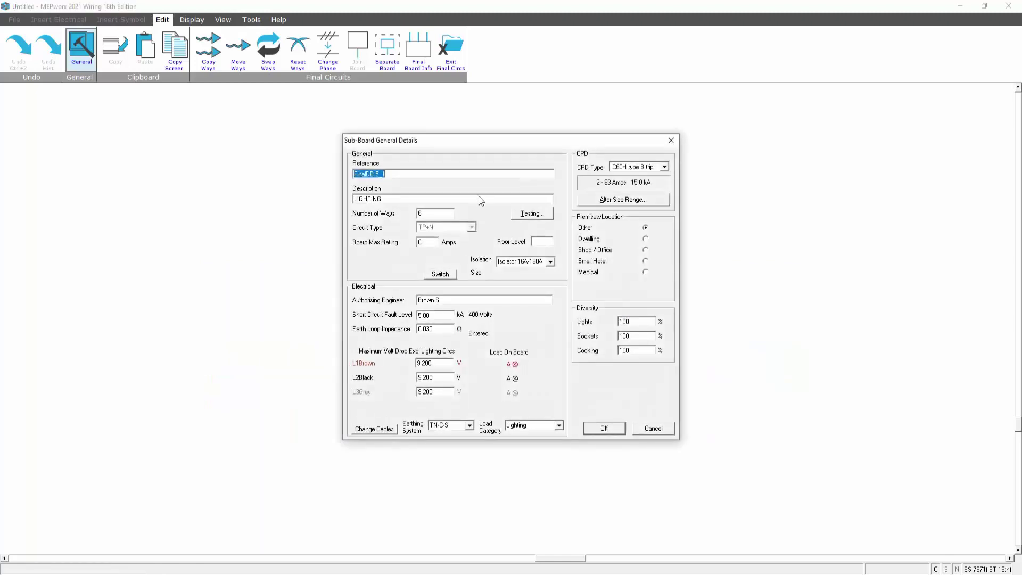
{"action": "left_click", "coordinate": [611, 428]}
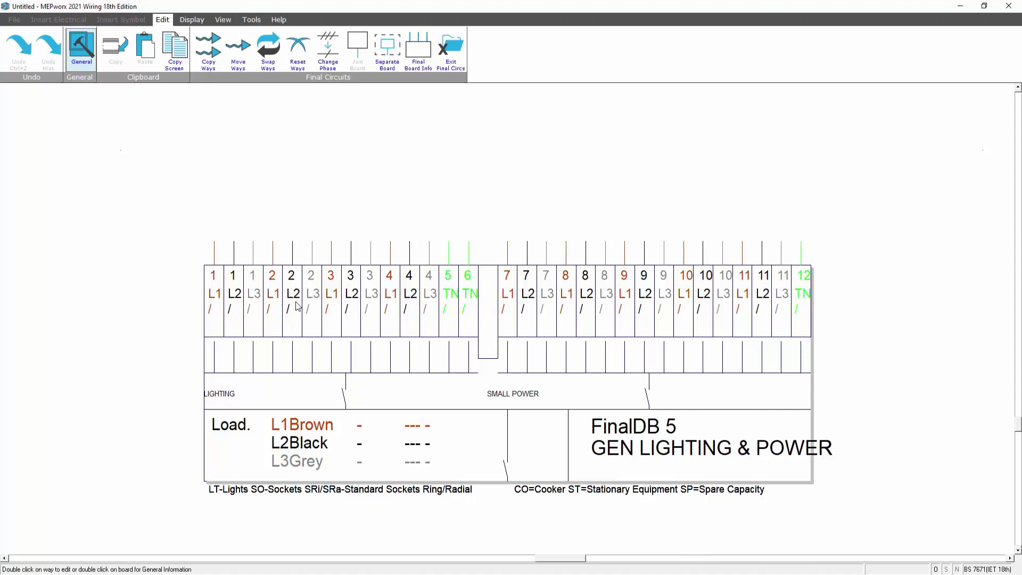
Return to the network diagram and give the new board a balanced load of 25 A at 0.95 power factor
{"action": "left_click", "coordinate": [452, 52]}
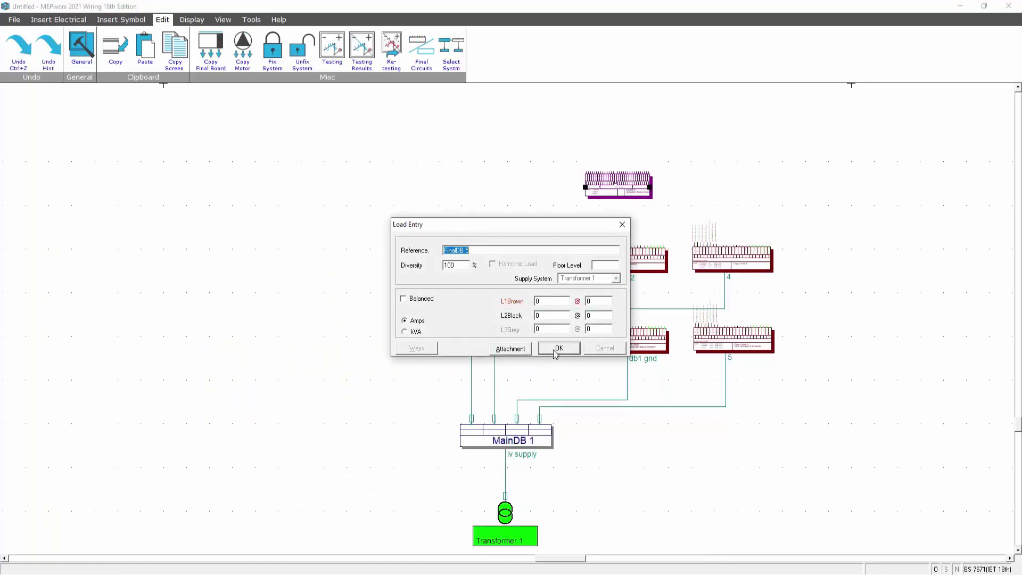
{"action": "left_click", "coordinate": [422, 299]}
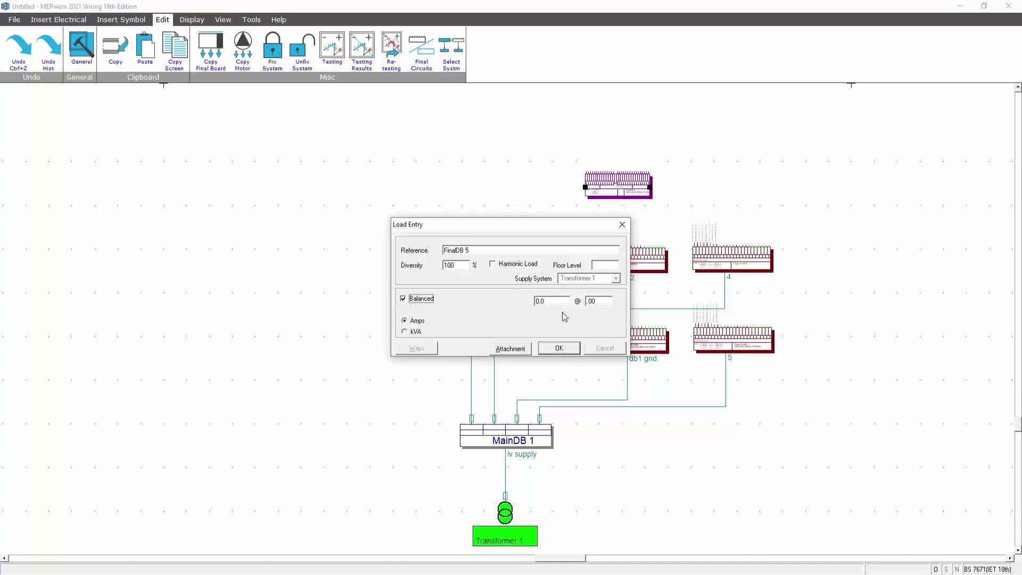
{"action": "left_click", "coordinate": [556, 303]}
{"action": "left_click", "coordinate": [552, 348]}
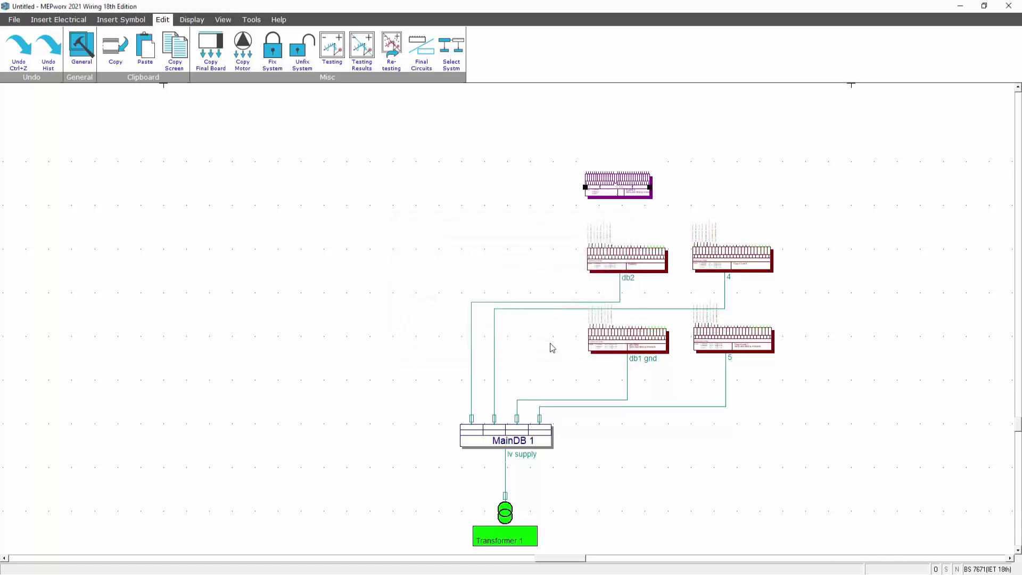
Route a 55 m cable with one bend from MainDB 1 to the new split board
{"action": "left_click", "coordinate": [59, 20]}
{"action": "left_click", "coordinate": [434, 62]}
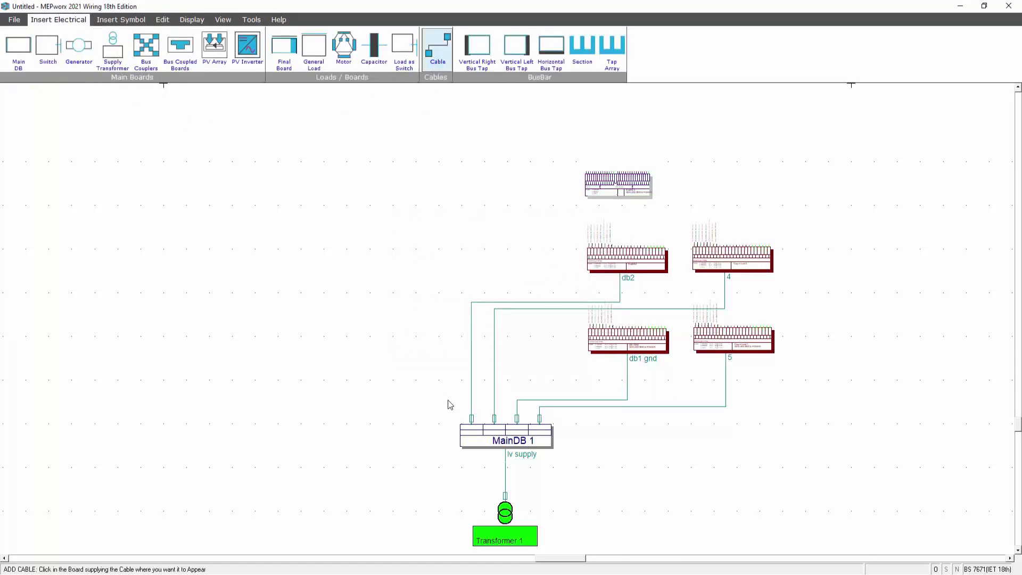
{"action": "left_click", "coordinate": [469, 429]}
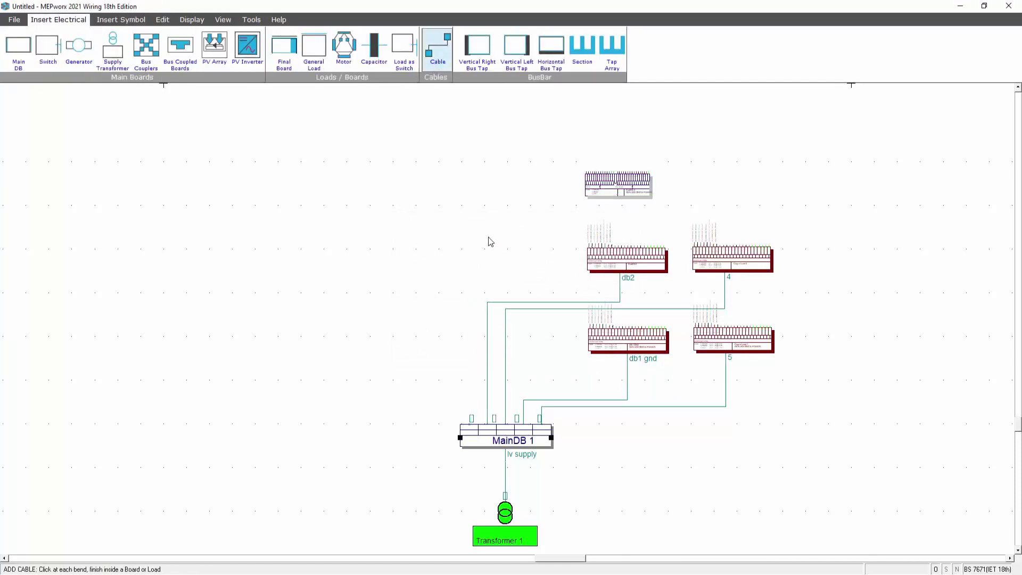
{"action": "left_click", "coordinate": [482, 220]}
{"action": "left_click", "coordinate": [619, 194]}
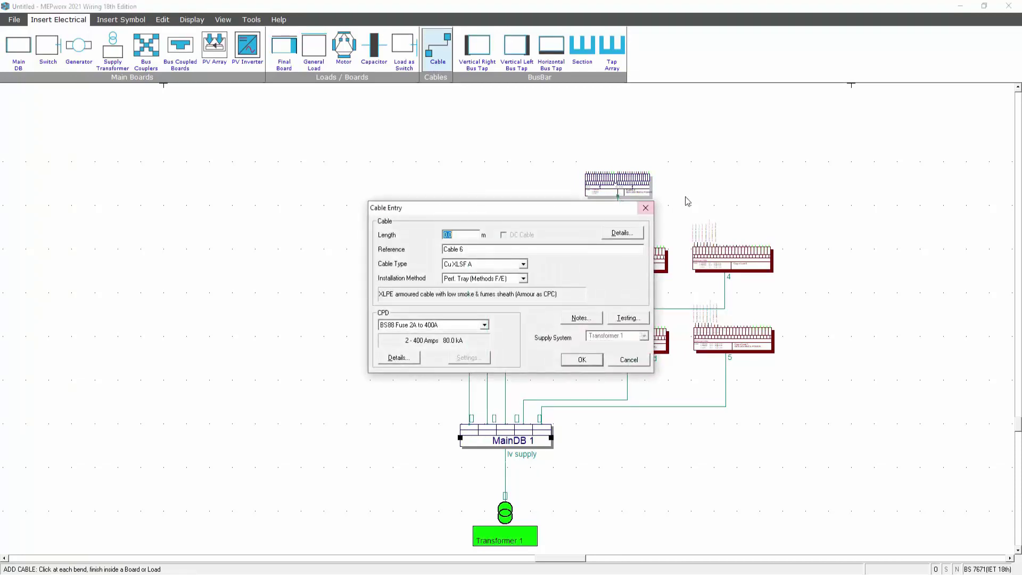
{"action": "type", "text": "55"}
{"action": "left_click", "coordinate": [575, 358]}
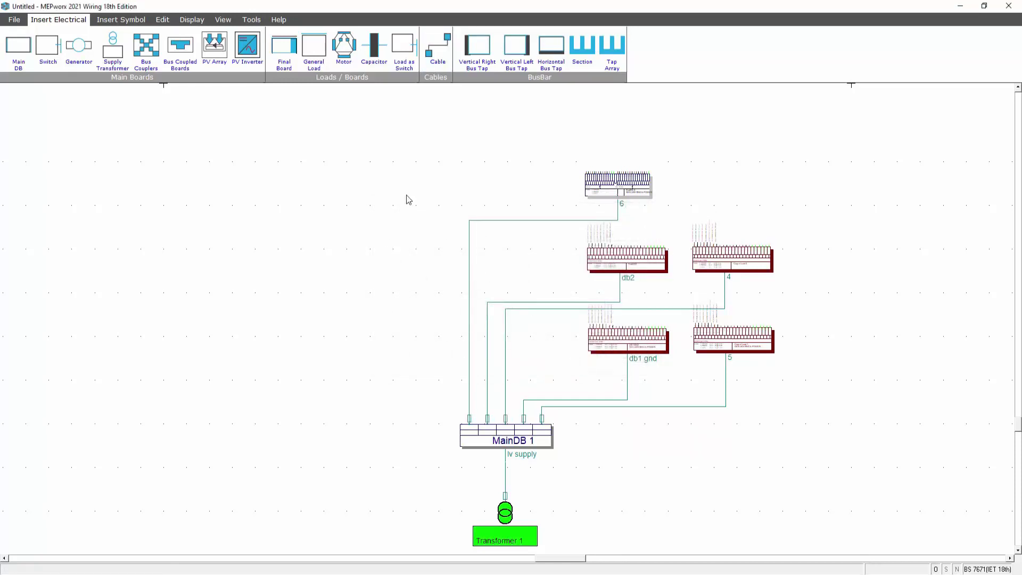
Calculate all results for the network
{"action": "left_click", "coordinate": [192, 21]}
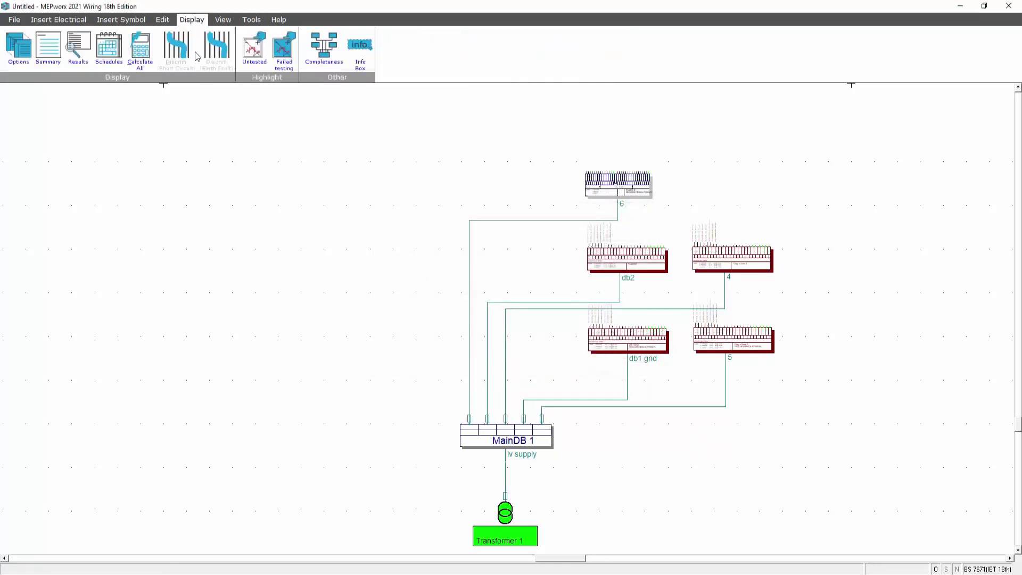
{"action": "left_click", "coordinate": [140, 50]}
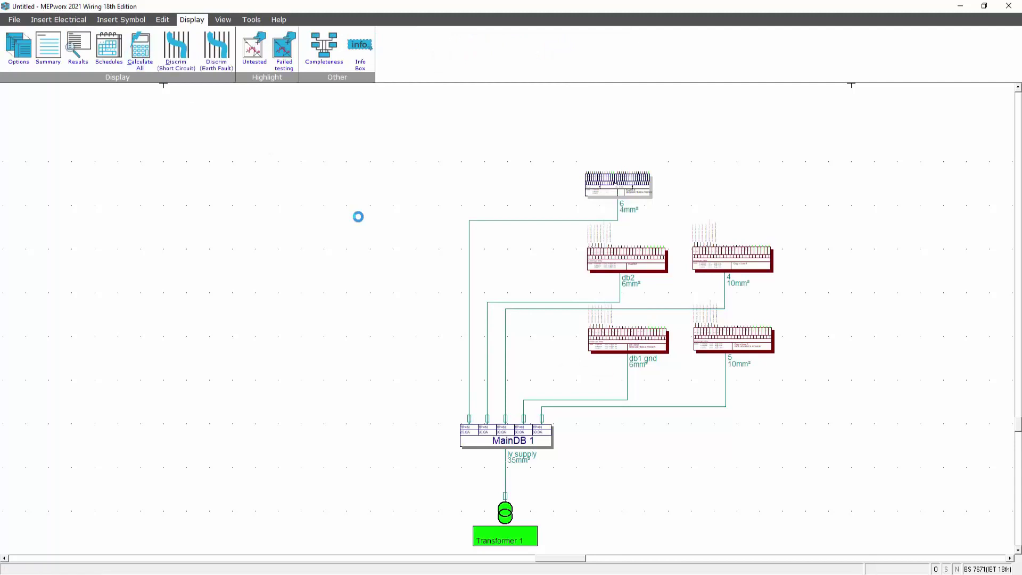
Widen the new split board's symbol to about the width of the board below it and open its ways
{"action": "left_click", "coordinate": [620, 190]}
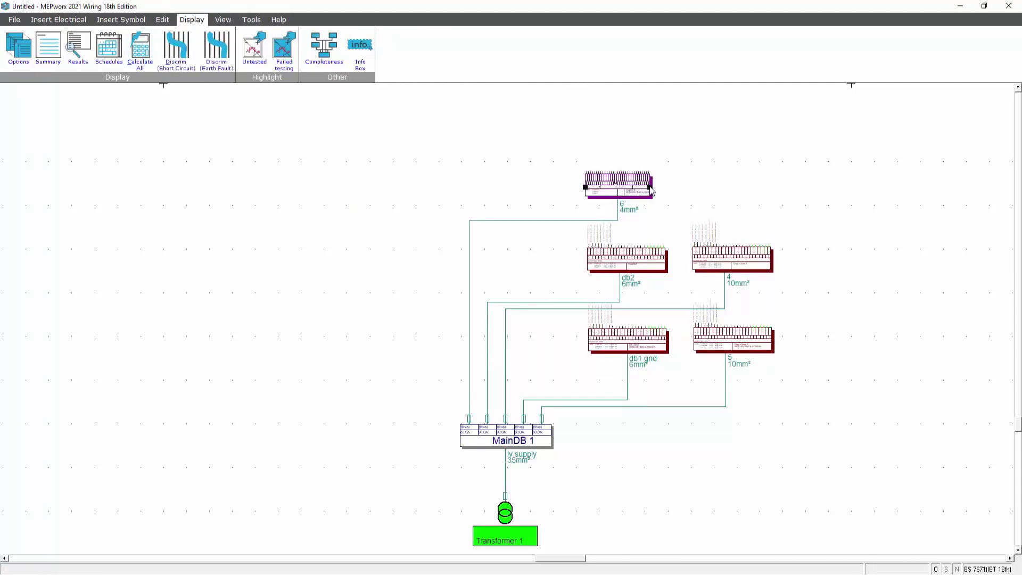
{"action": "left_click_drag", "start_coordinate": [650, 188], "coordinate": [665, 188]}
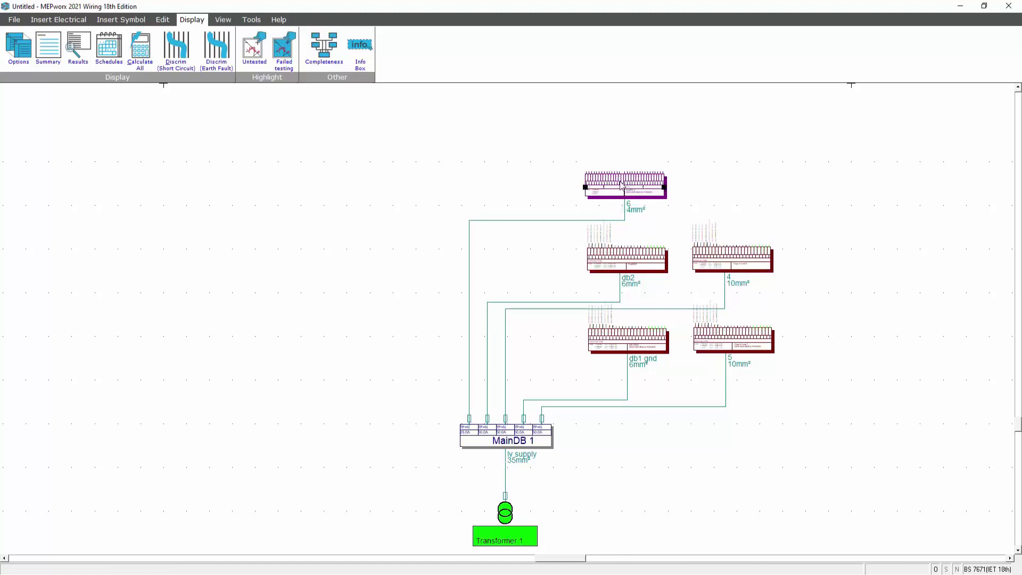
{"action": "double_click", "coordinate": [620, 185]}
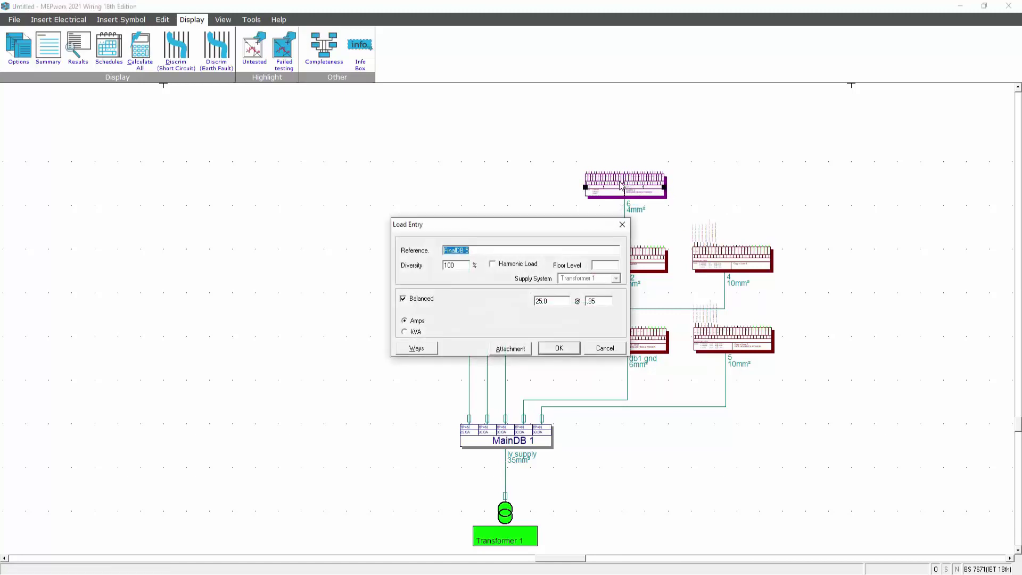
{"action": "left_click", "coordinate": [415, 349]}
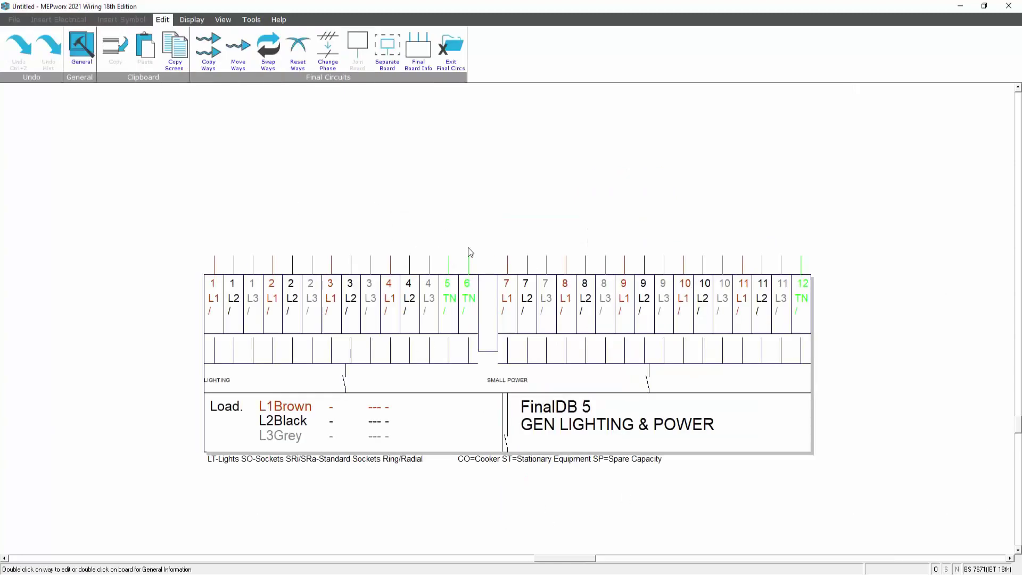